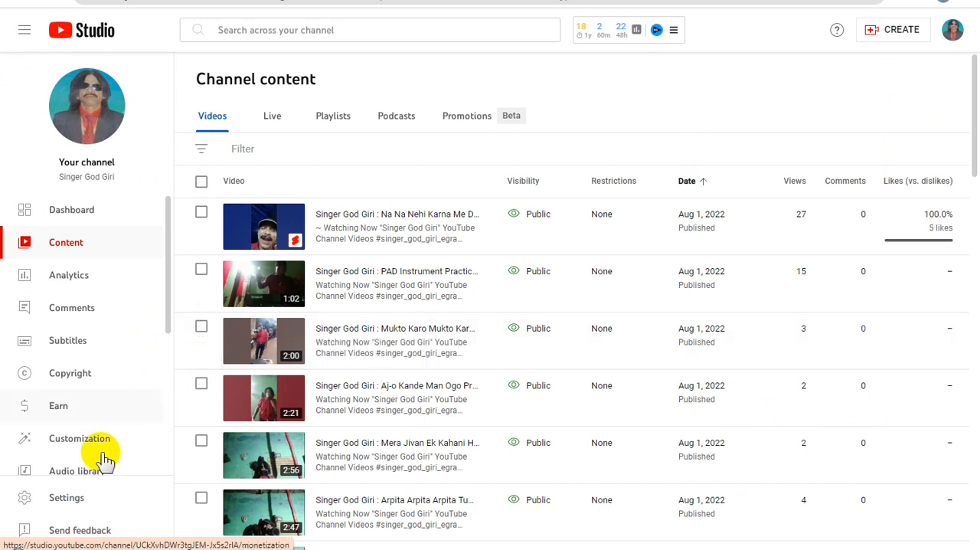
Copy the entire default description from the channel's upload defaults, and close the settings without changing anything.
click(95, 499)
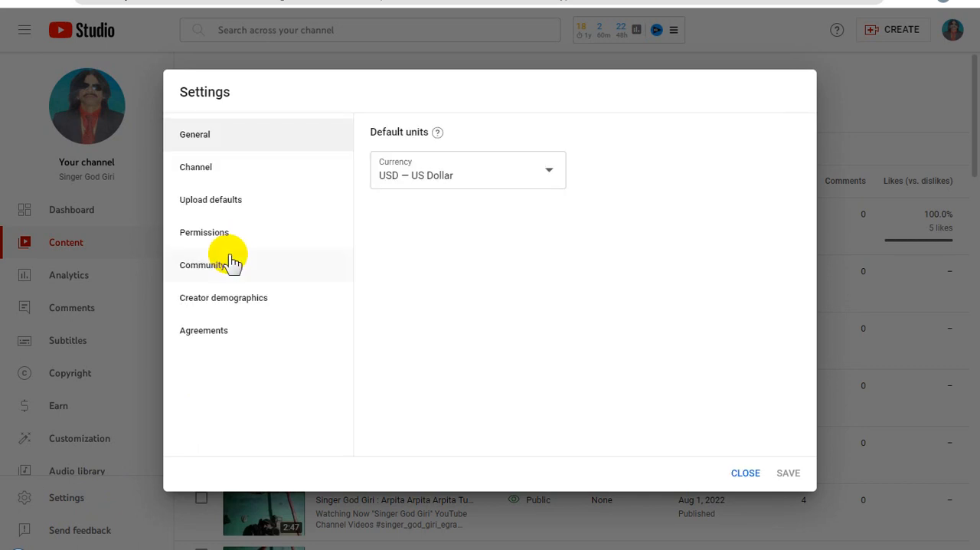
click(227, 197)
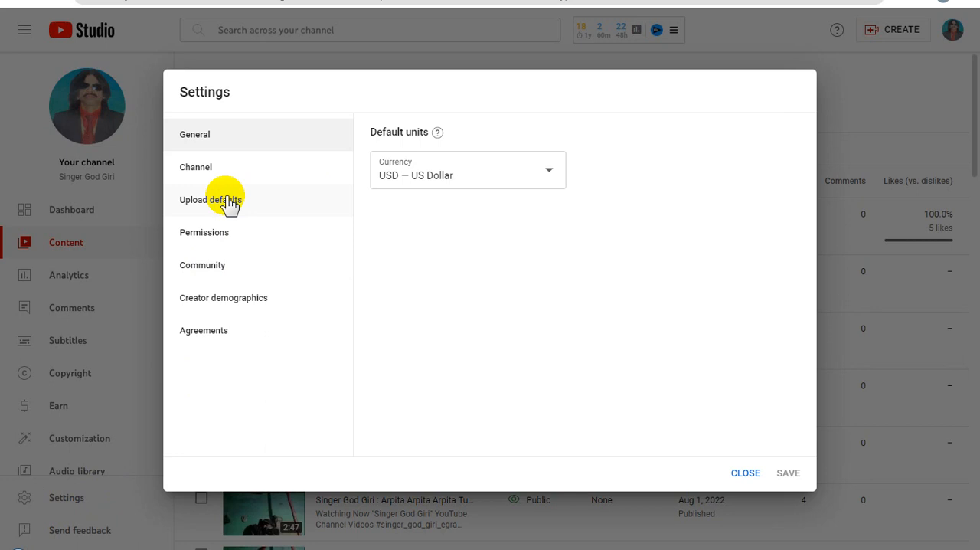
click(259, 212)
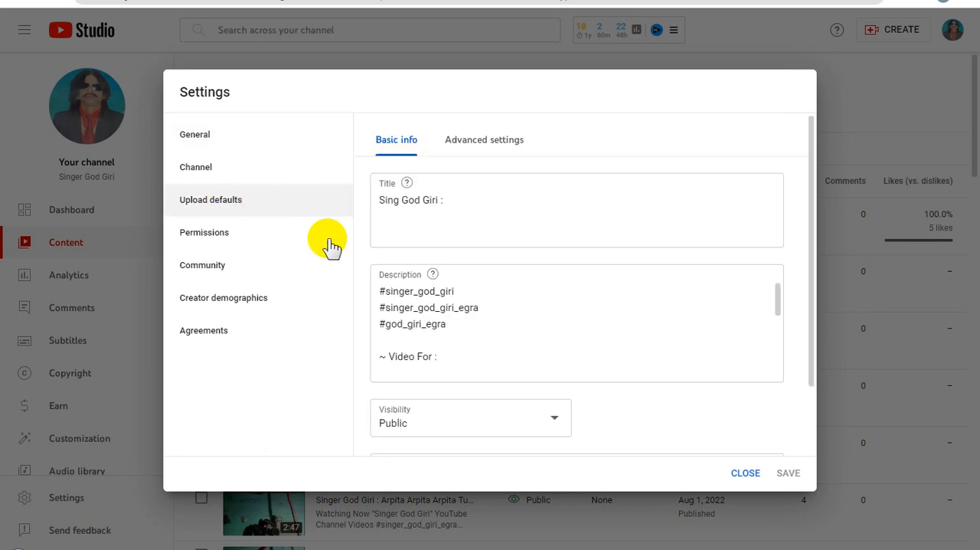
click(484, 306)
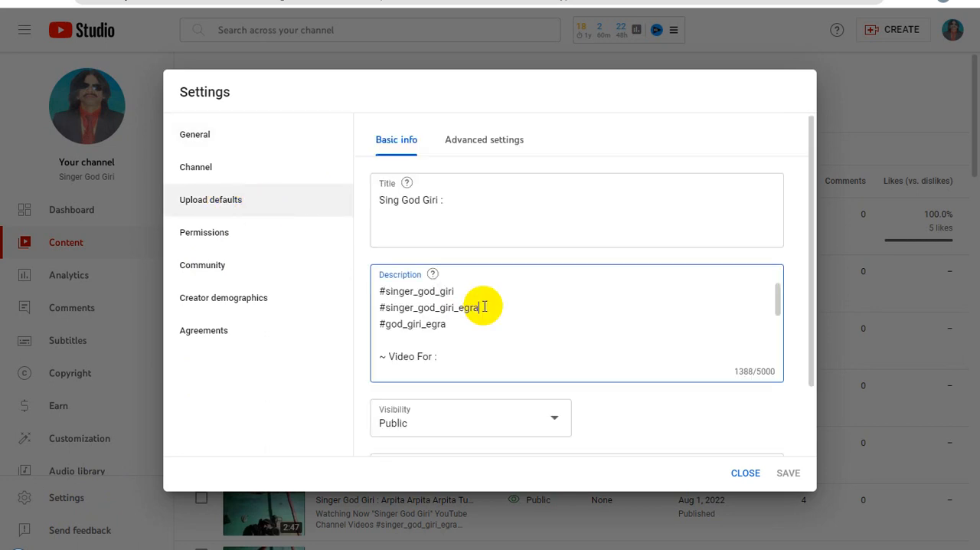
key(ctrl+a)
right_click(436, 305)
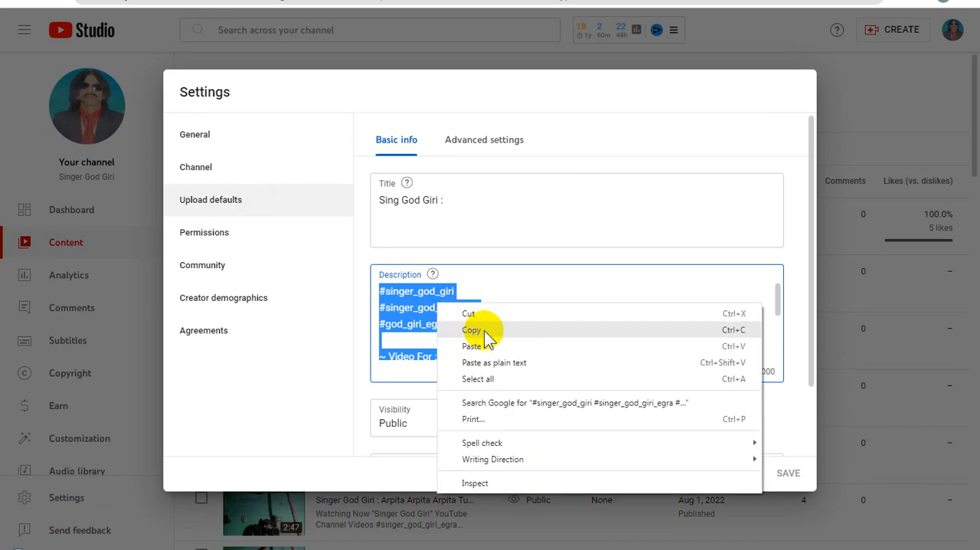
click(484, 331)
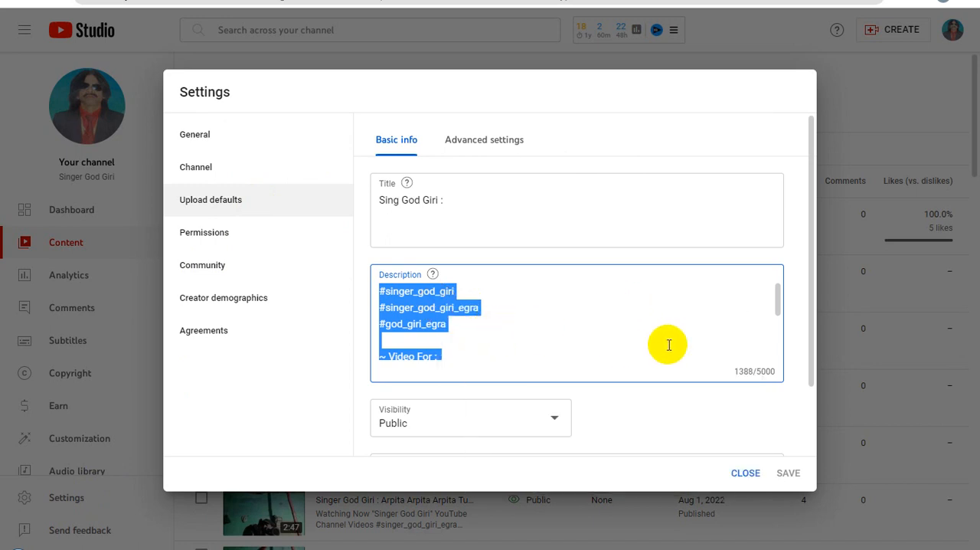
click(746, 473)
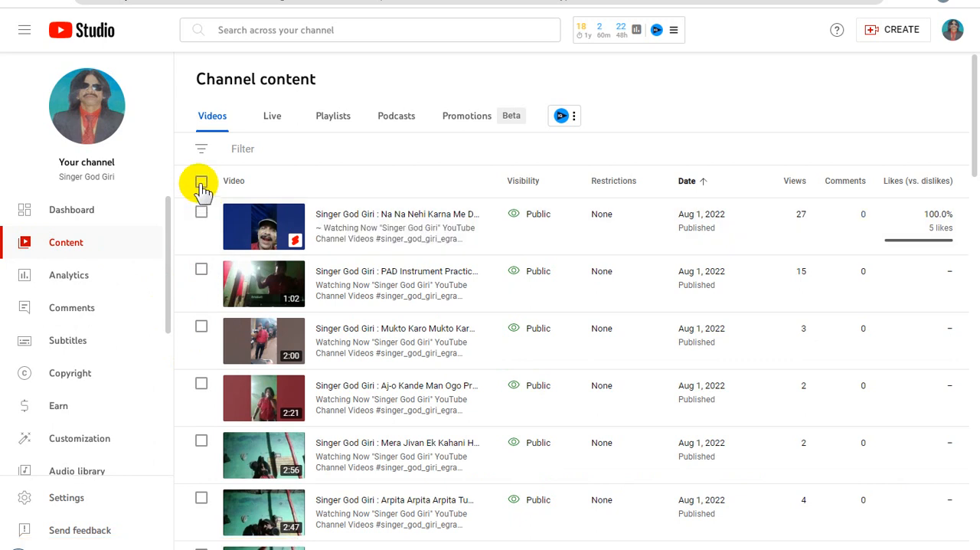
Select all 30 videos listed on the page and start a bulk edit of their descriptions.
mouse_move(698, 197)
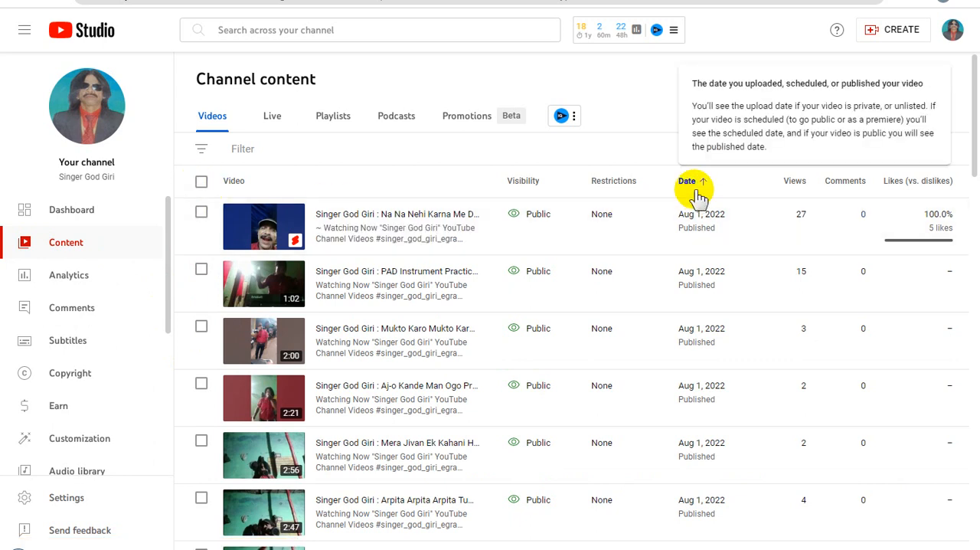
click(201, 184)
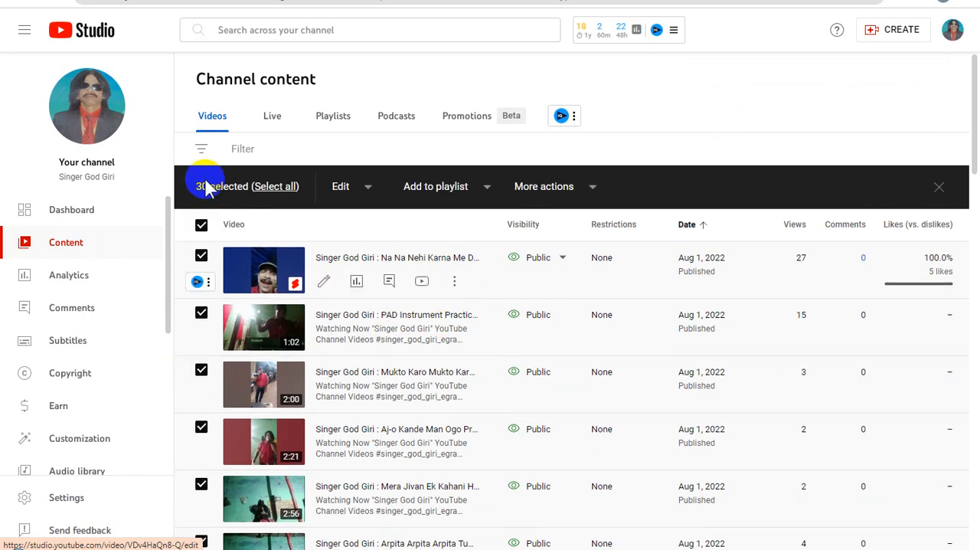
click(368, 190)
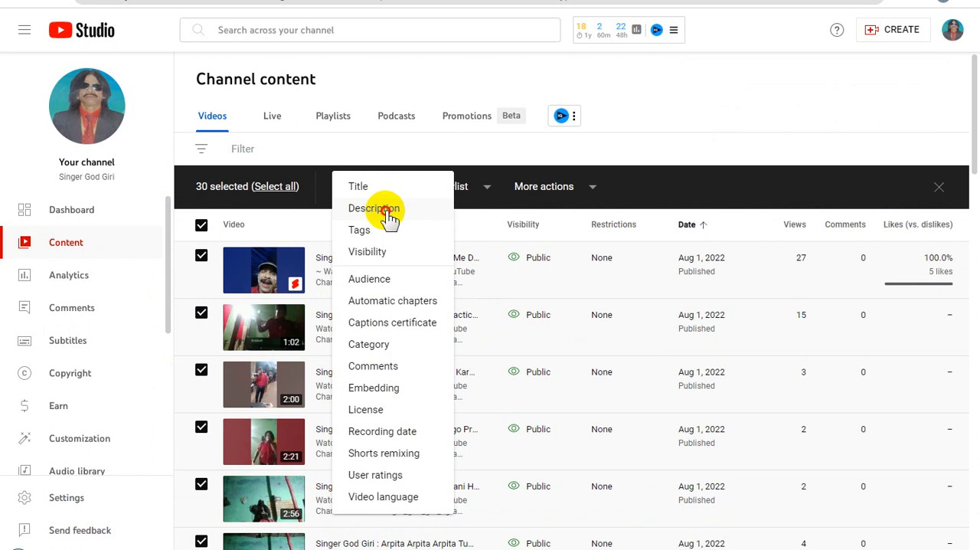
click(374, 208)
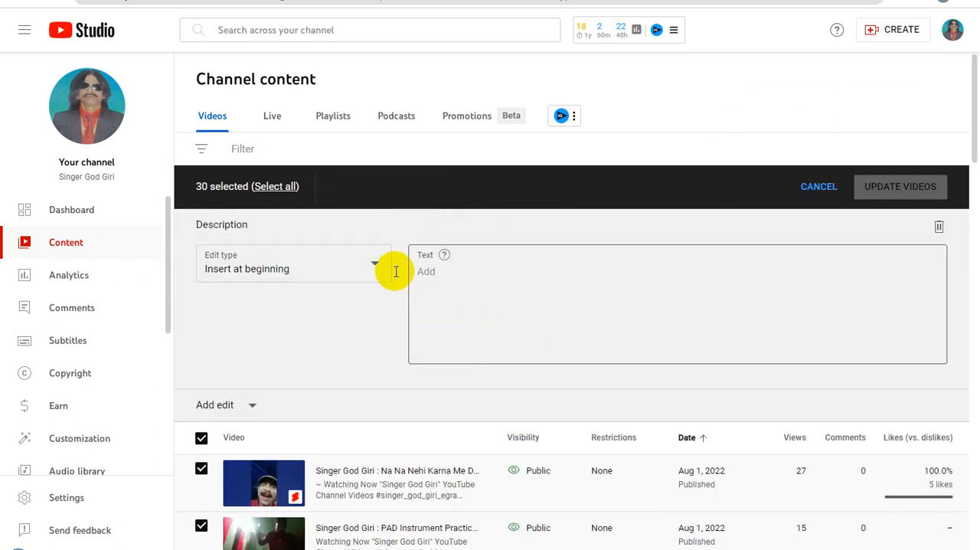
Set the description edit type to Replace all and paste the copied default description as the new text.
click(374, 264)
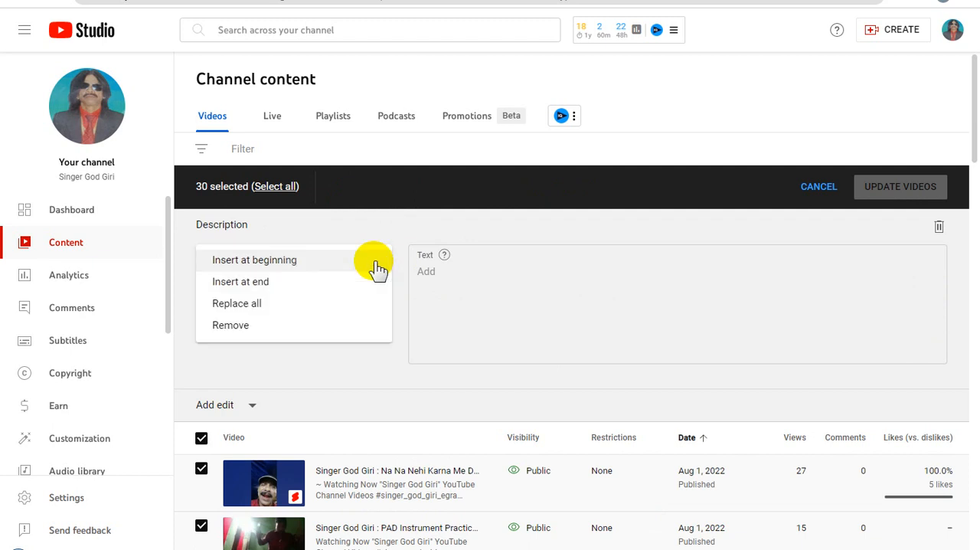
click(269, 308)
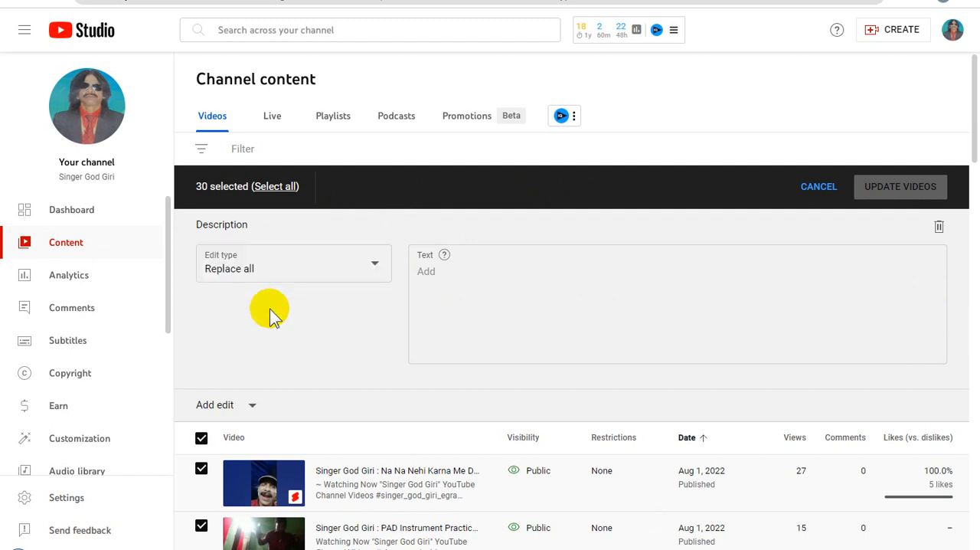
click(458, 283)
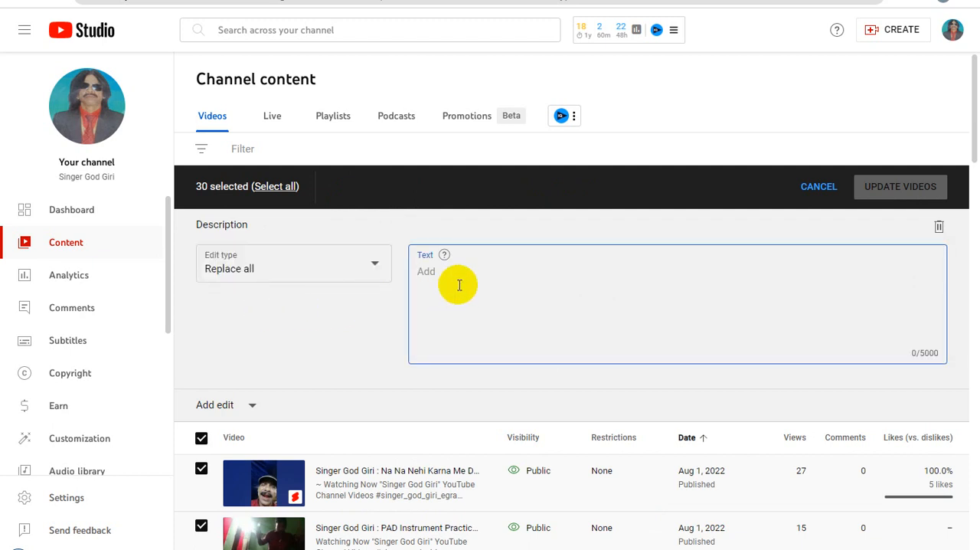
key(ctrl+v)
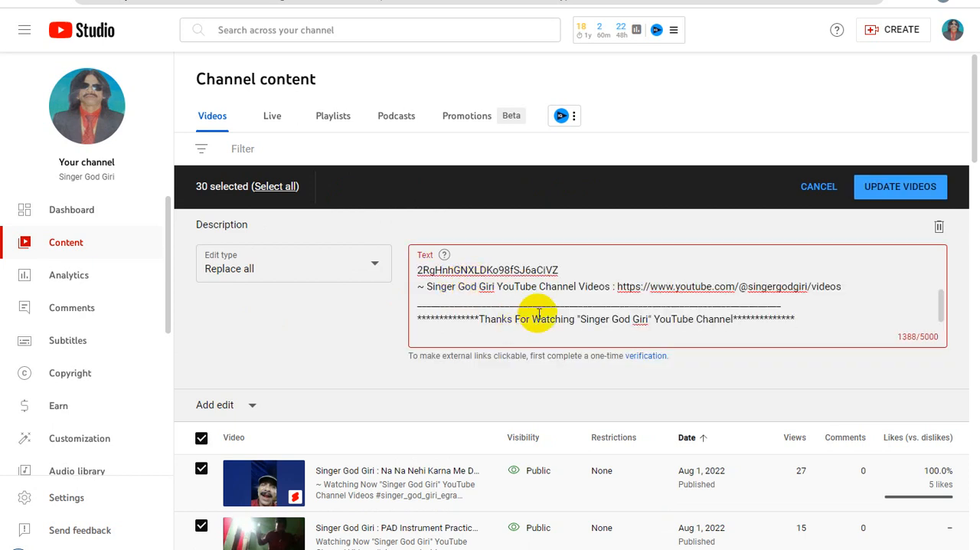
scroll(575, 317, up, 2)
scroll(656, 317, up, 5)
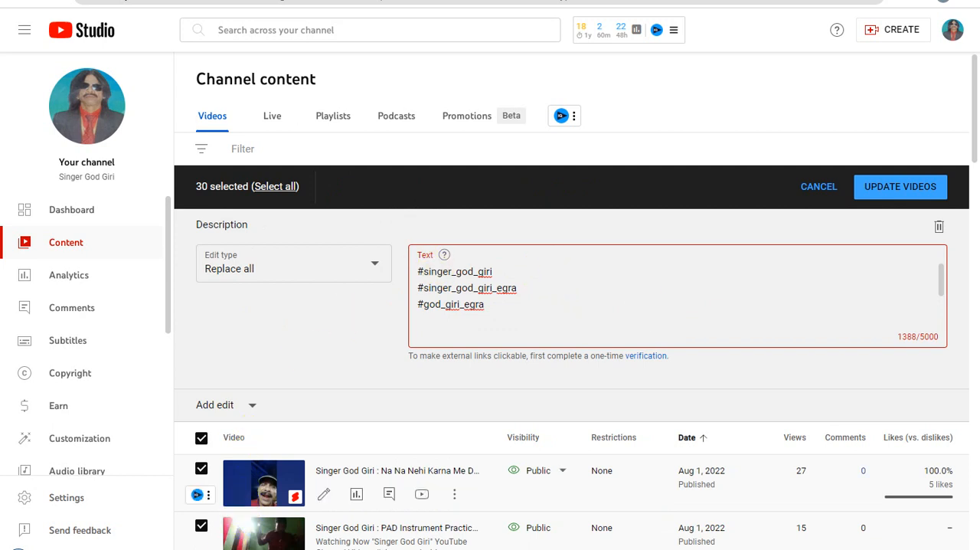
Copy the related-search list with its heading from WordPad, and start a new line below the description's "Related Video" heading.
key(alt+Tab)
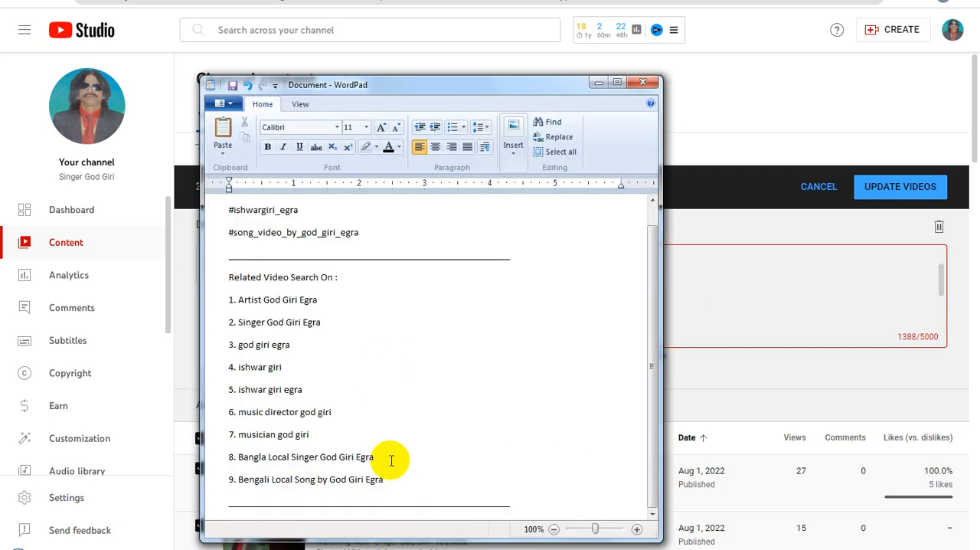
drag(391, 479, 230, 281)
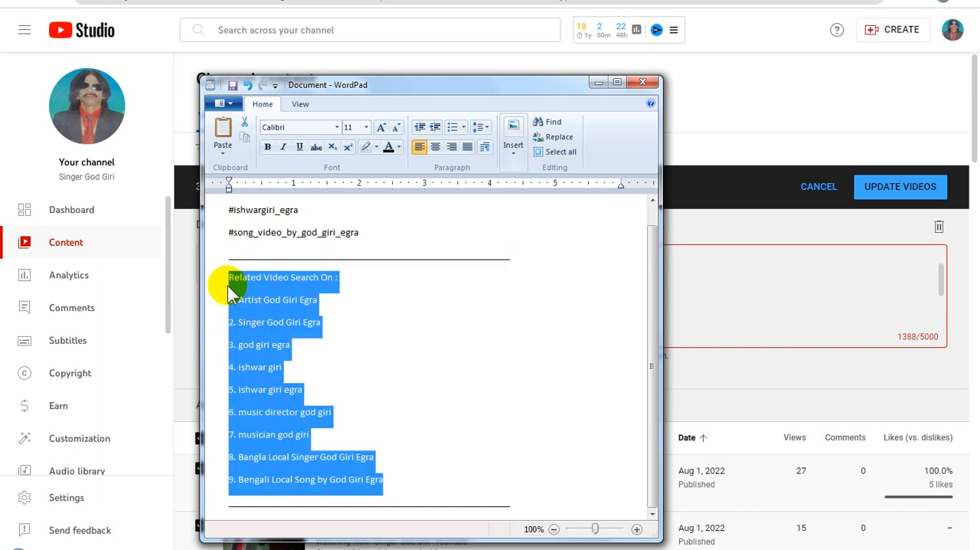
click(711, 294)
scroll(604, 326, up, 3)
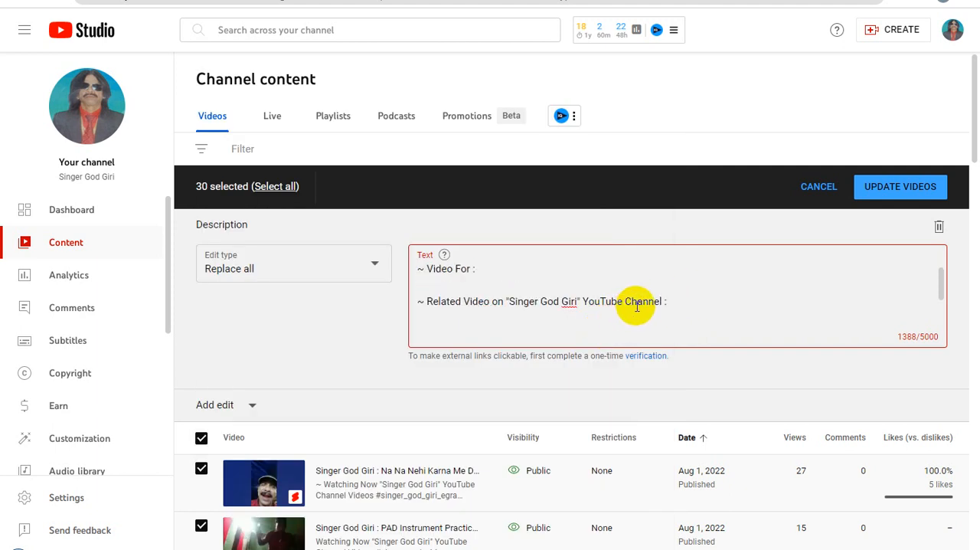
click(671, 301)
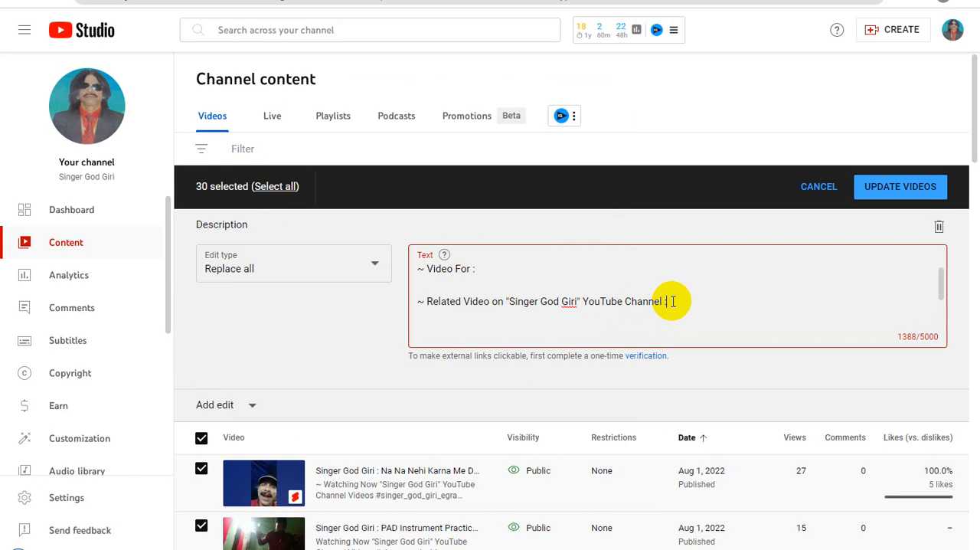
key(Return)
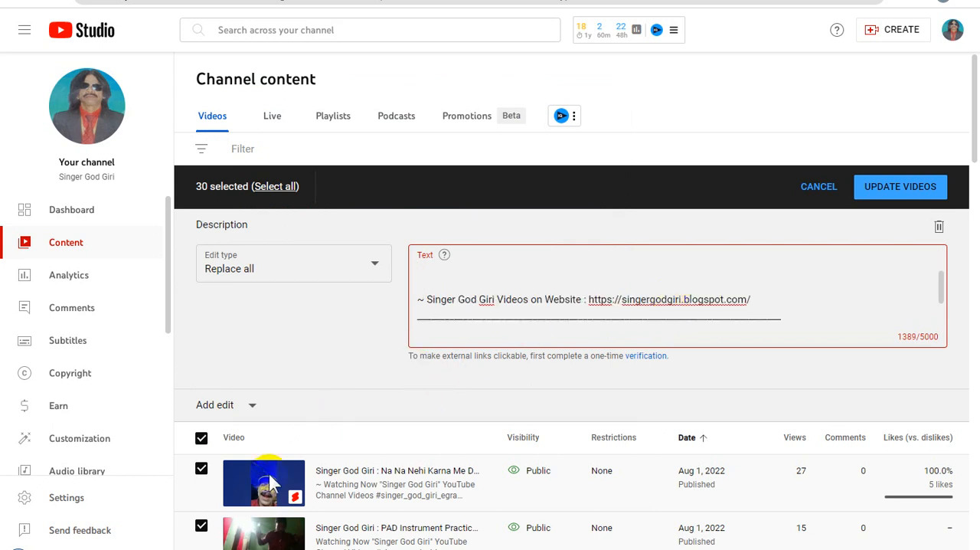
Switch back to WordPad and copy only the numbered search phrases 1 to 9, without their heading.
click(230, 548)
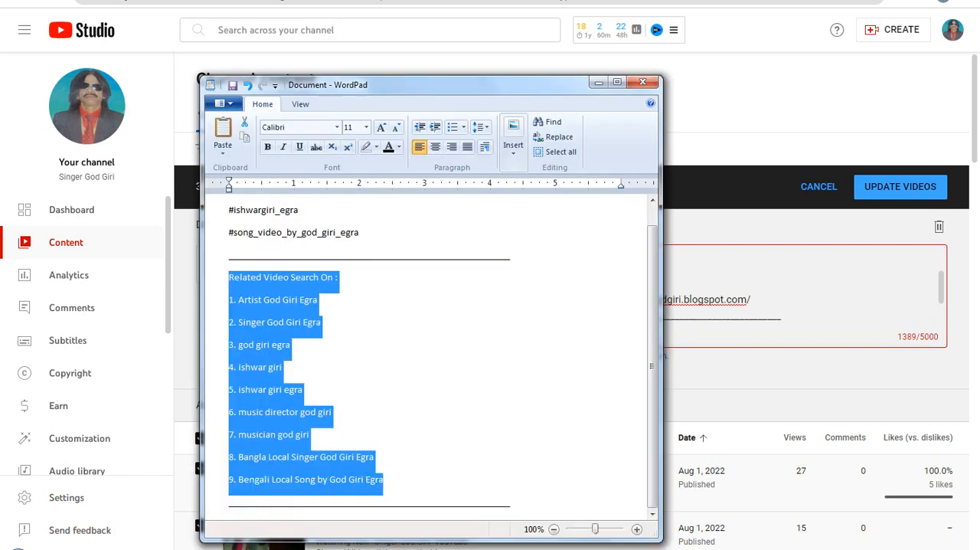
click(291, 438)
drag(384, 480, 224, 307)
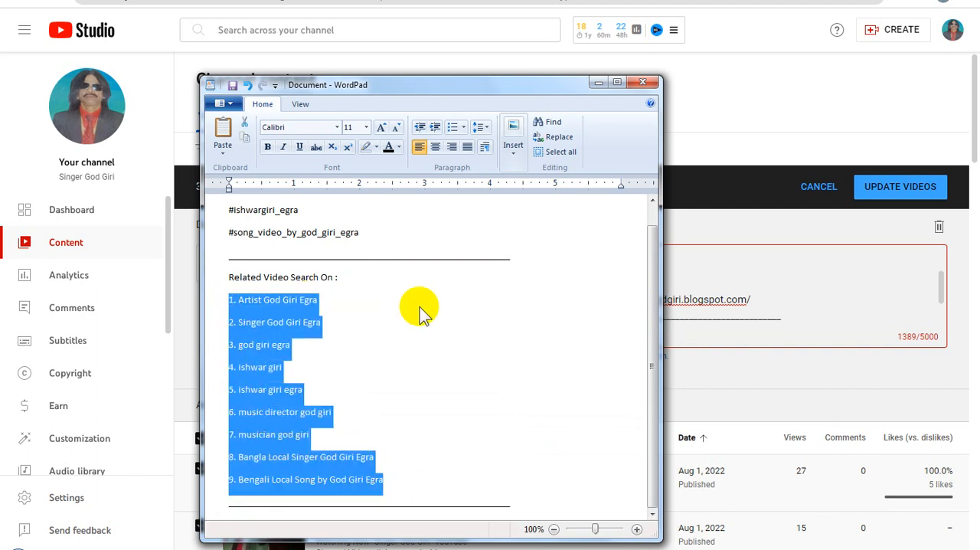
Paste the nine numbered search phrases directly below the "Related Video" heading in the bulk description text.
click(702, 317)
scroll(545, 299, down, 2)
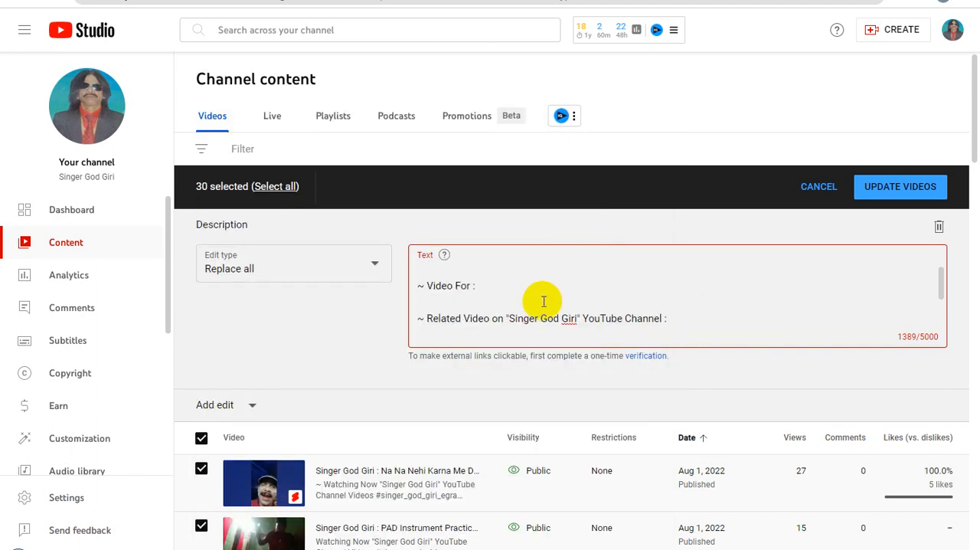
click(673, 319)
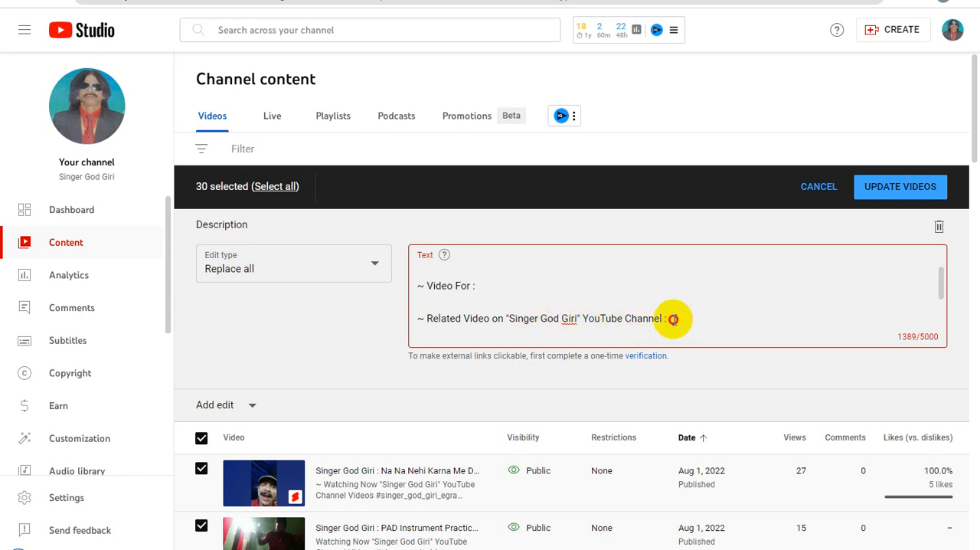
scroll(514, 326, down, 1)
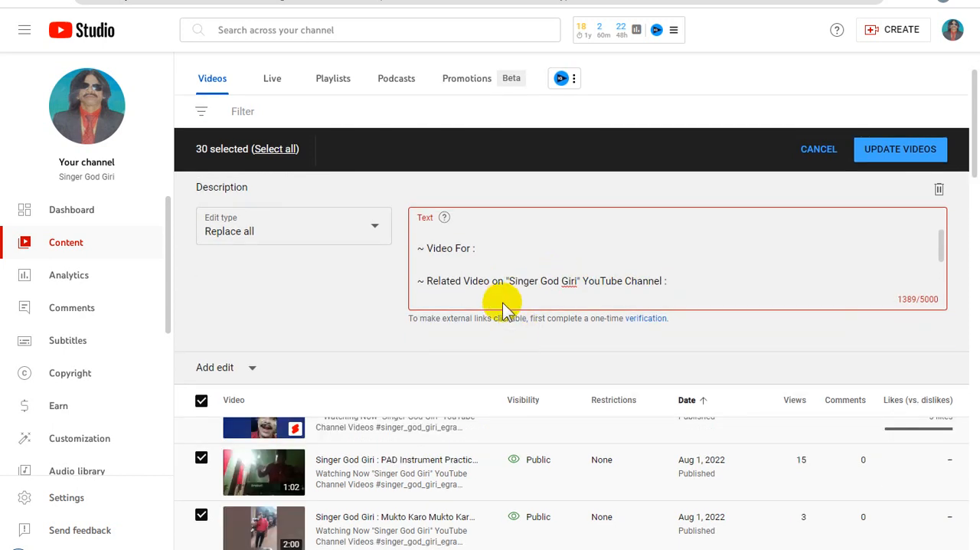
scroll(518, 287, down, 1)
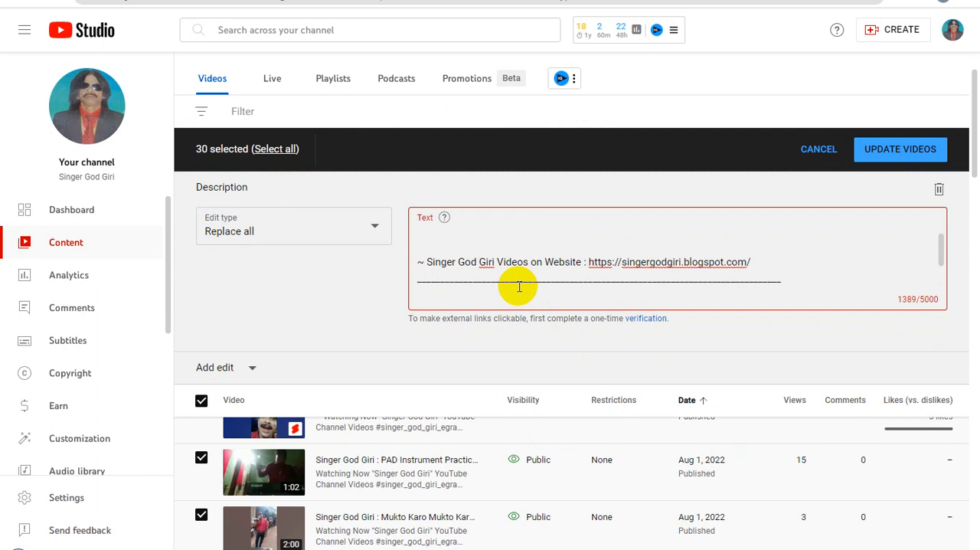
scroll(518, 283, up, 1)
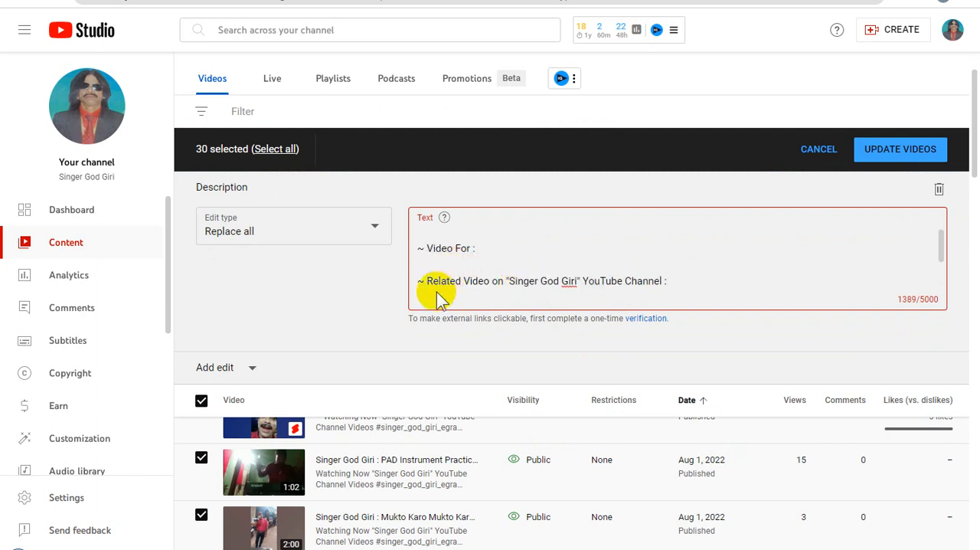
key(ctrl+a)
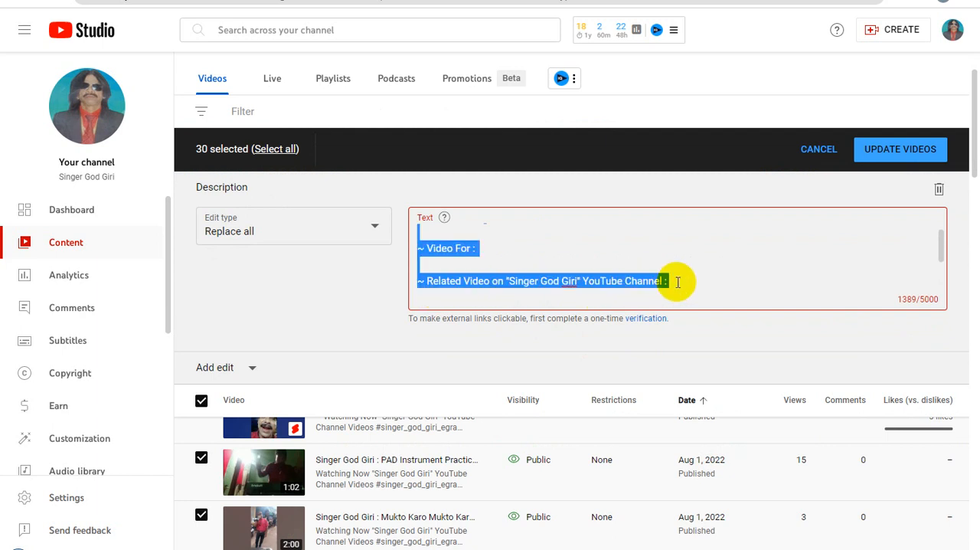
click(678, 281)
key(Return)
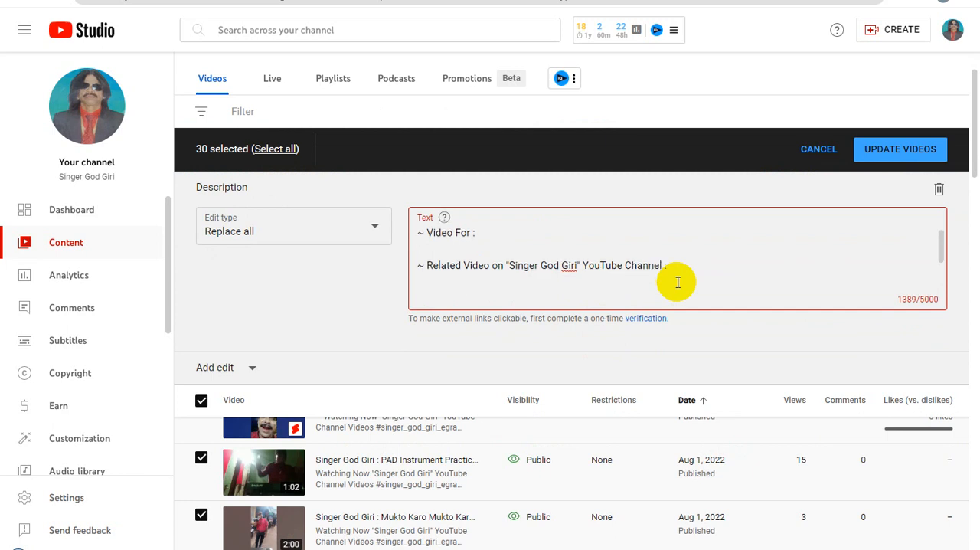
key(ctrl+v)
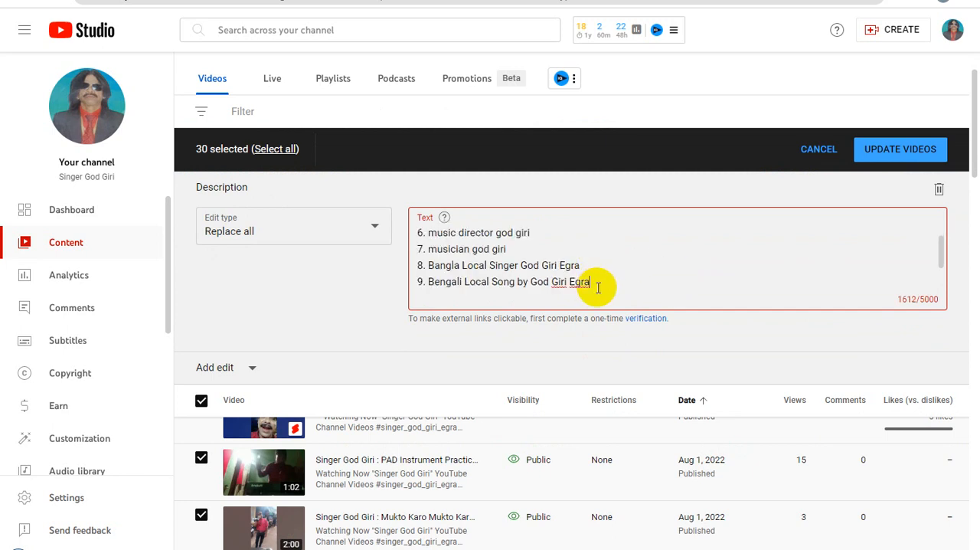
Review the assembled description text from its opening hashtags through the search phrases to the website and playlist links.
scroll(598, 287, up, 5)
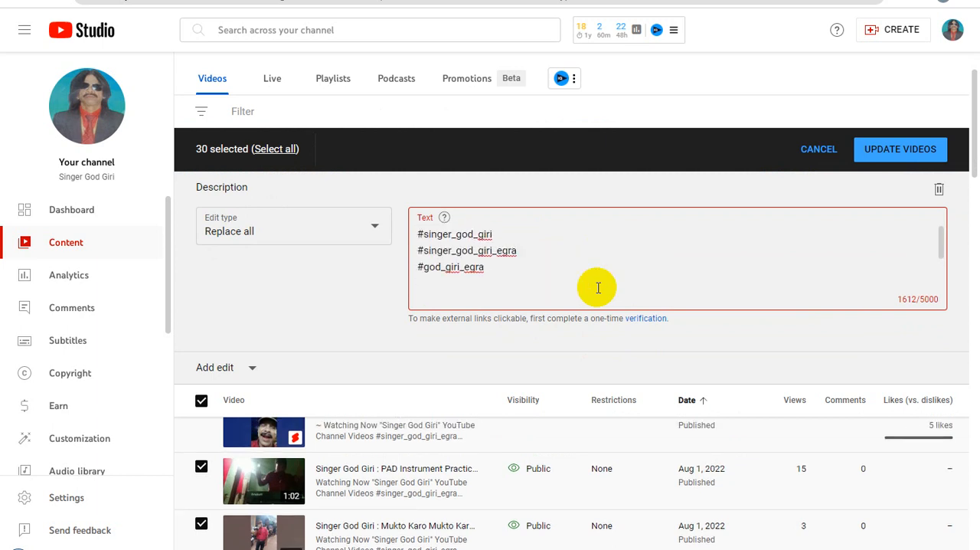
scroll(598, 287, up, 1)
scroll(598, 287, down, 2)
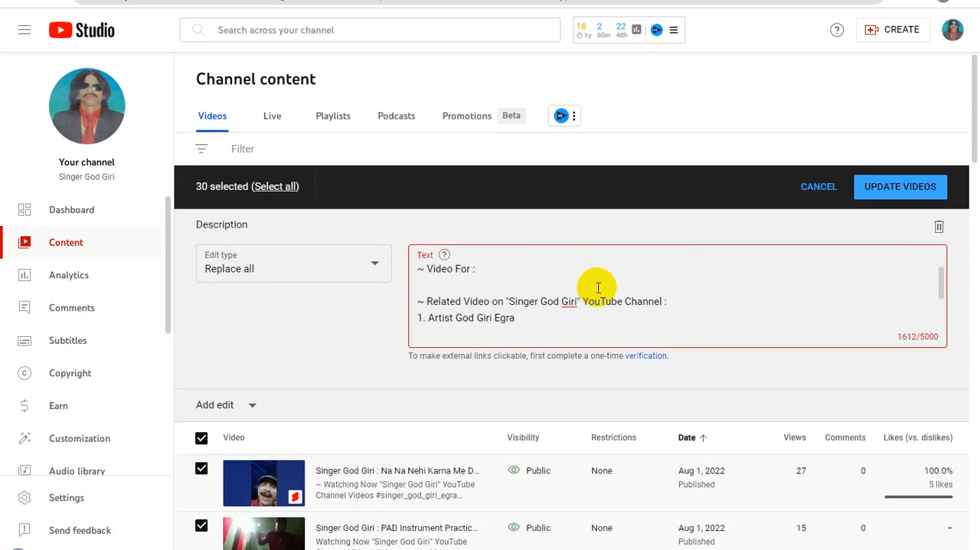
scroll(598, 288, down, 5)
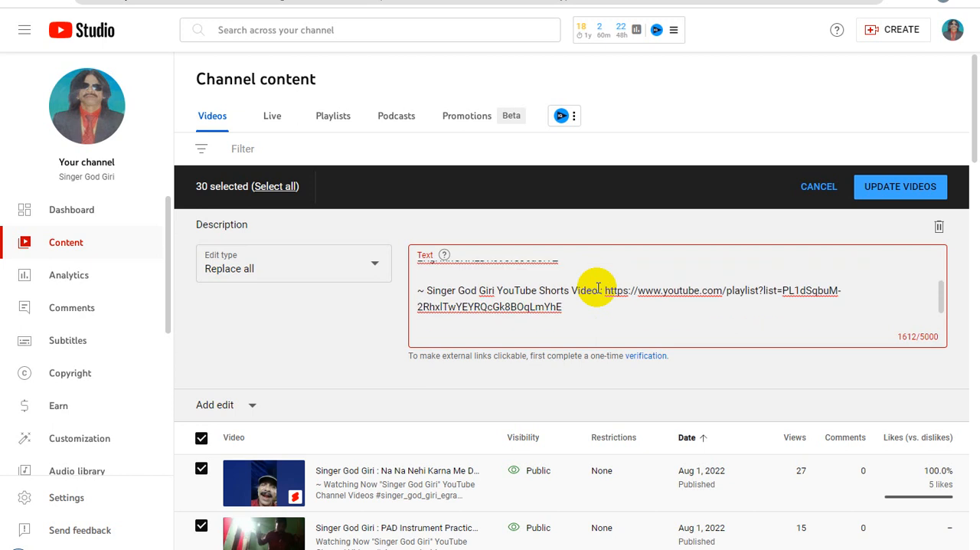
scroll(598, 288, up, 3)
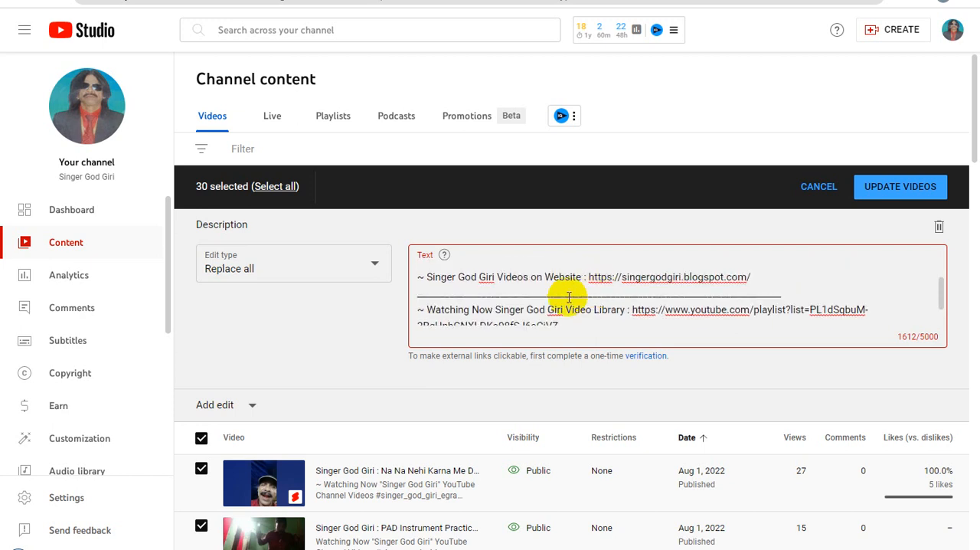
Copy the underscore divider line below the website link and paste it under the hashtags, above "~ Video For :".
double_click(569, 298)
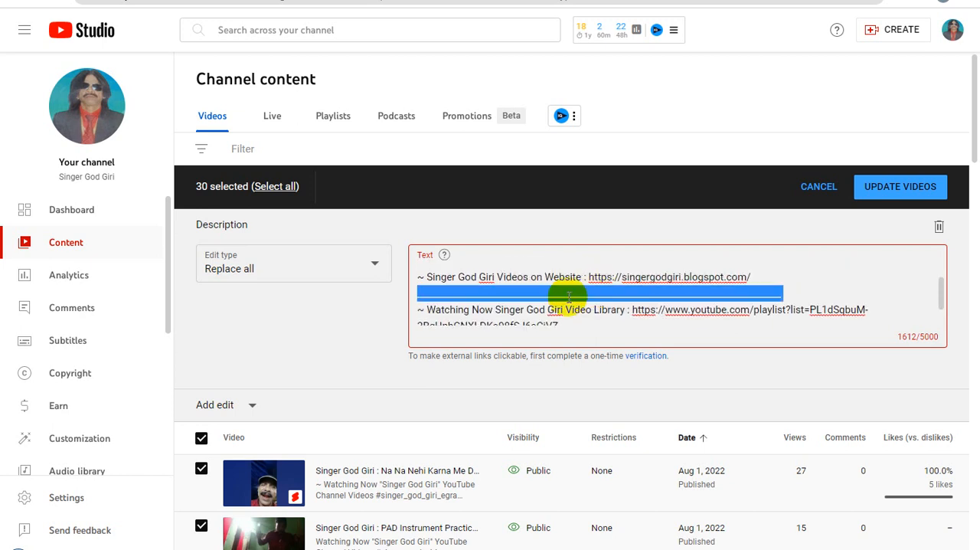
scroll(567, 299, up, 6)
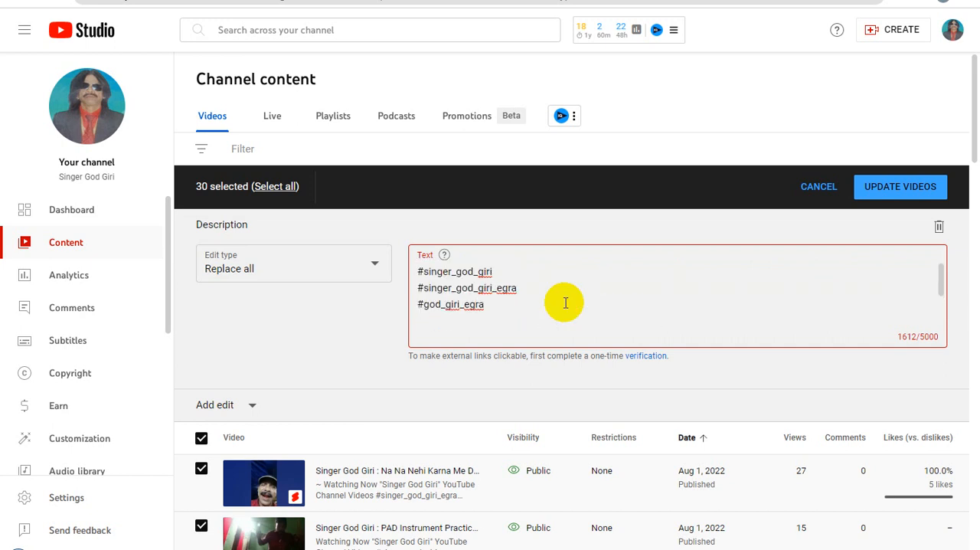
click(466, 314)
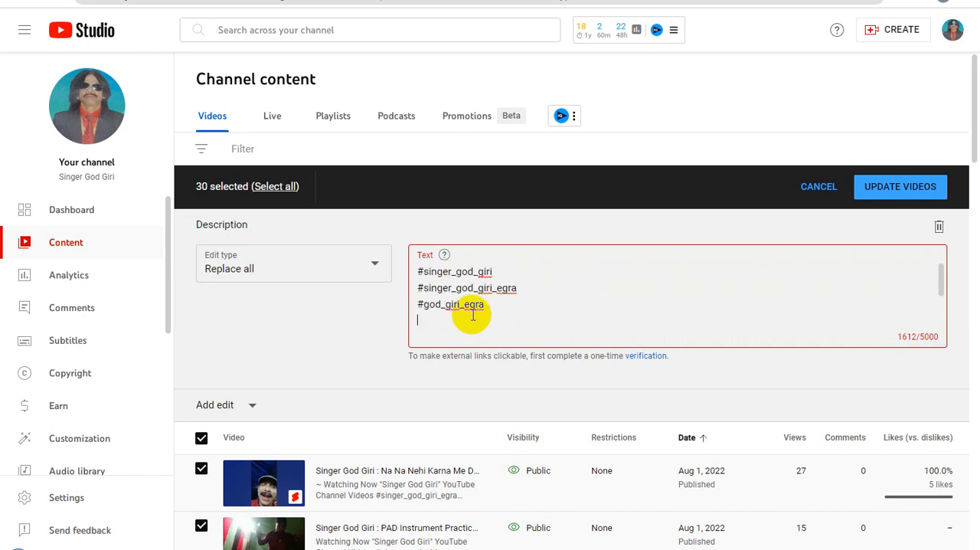
text(_______________________________________________________________________________)
scroll(519, 302, down, 1)
Copy the entire bulk description text, switch to WordPad, and add blank lines above the hashtags at the document's start.
key(ctrl+a)
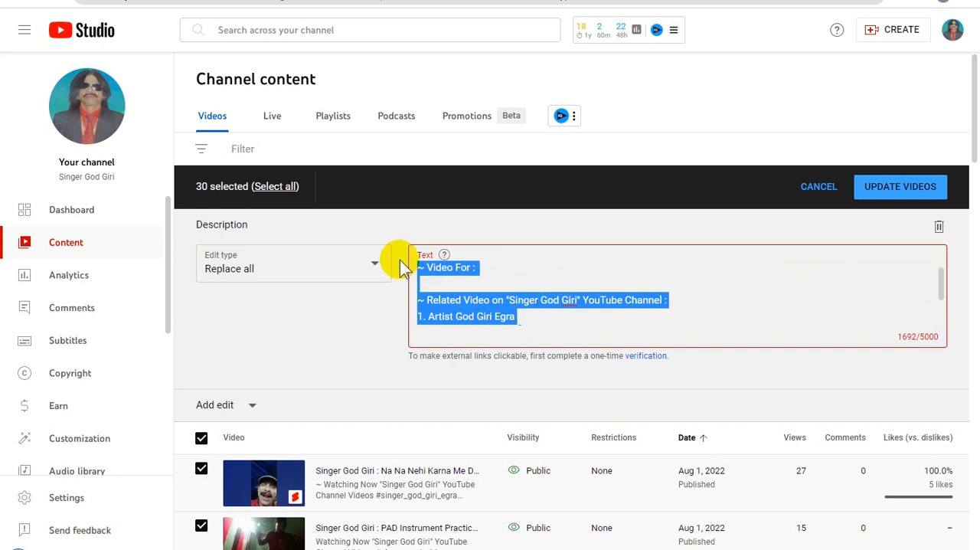
click(331, 548)
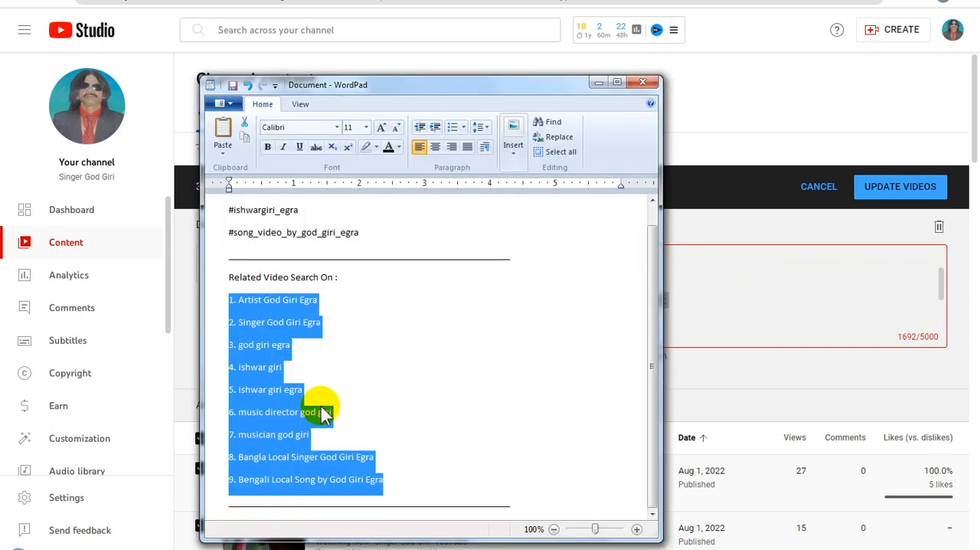
scroll(357, 325, up, 1)
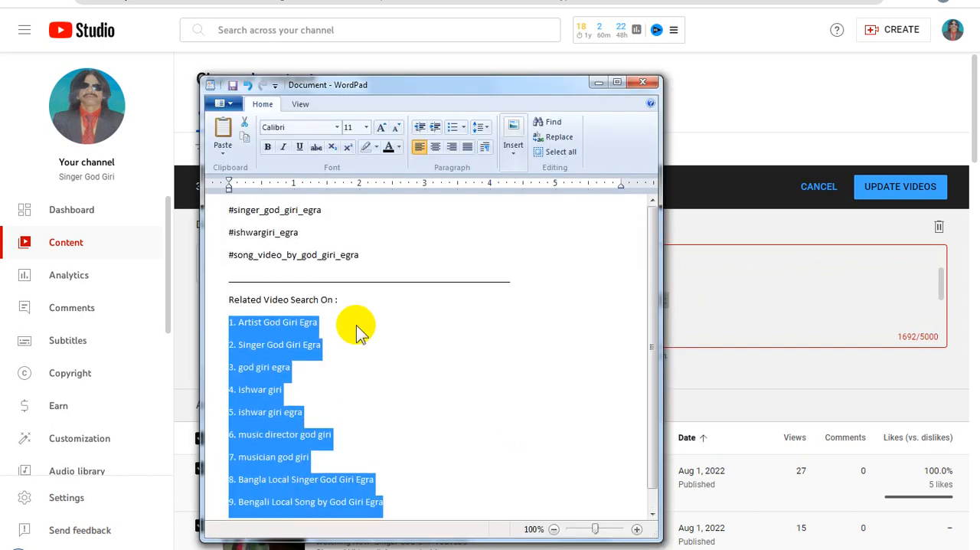
click(230, 208)
key(Return)
key(Return)
key(Return)
key(Return)
key(Return)
key(Return)
key(Return)
key(Return)
key(Return)
key(Return)
key(Return)
key(Return)
key(Return)
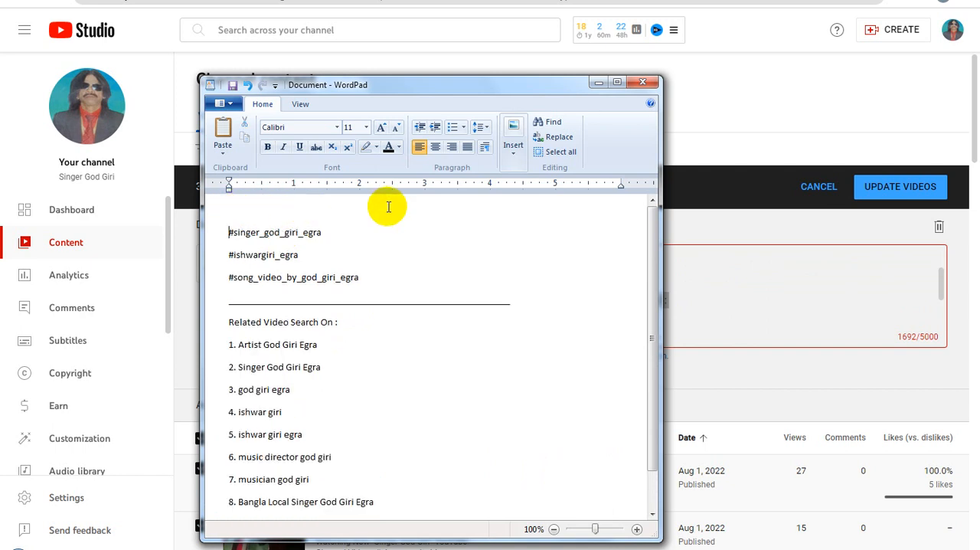
Maximize the WordPad window and paste the copied description into the blank space at the document's start.
click(618, 82)
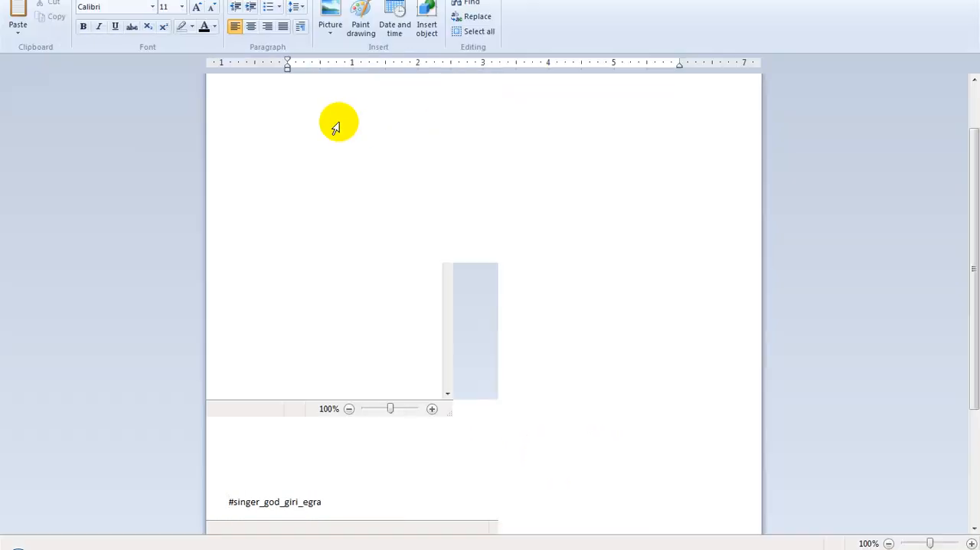
click(328, 97)
key(ctrl+v)
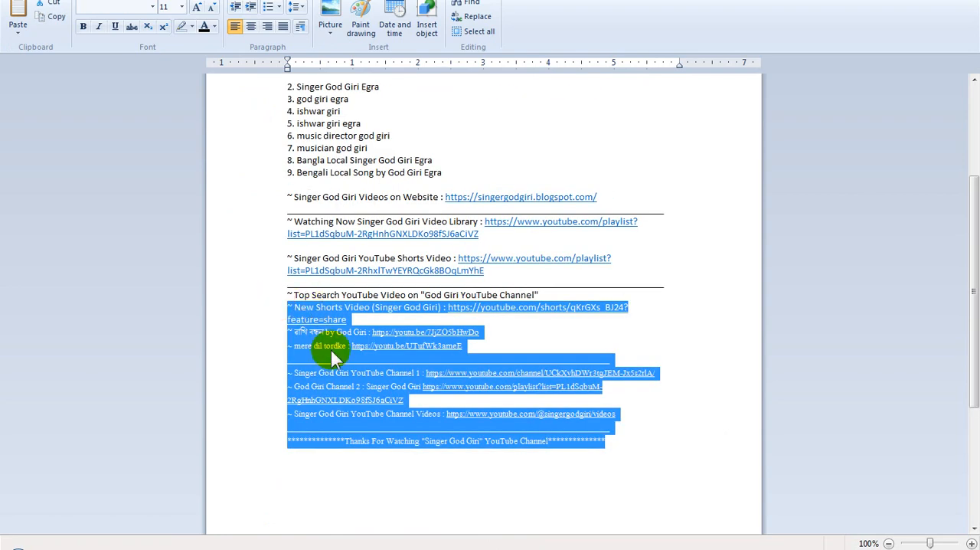
Review the pasted description in WordPad from the opening hashtags through the search phrases and links to the "Thanks For Watching" line.
click(331, 349)
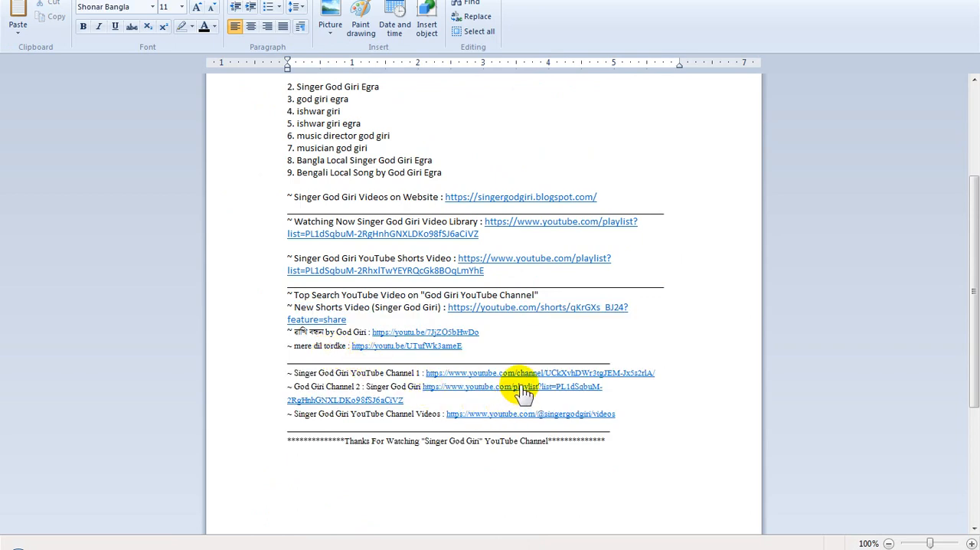
drag(619, 439, 230, 82)
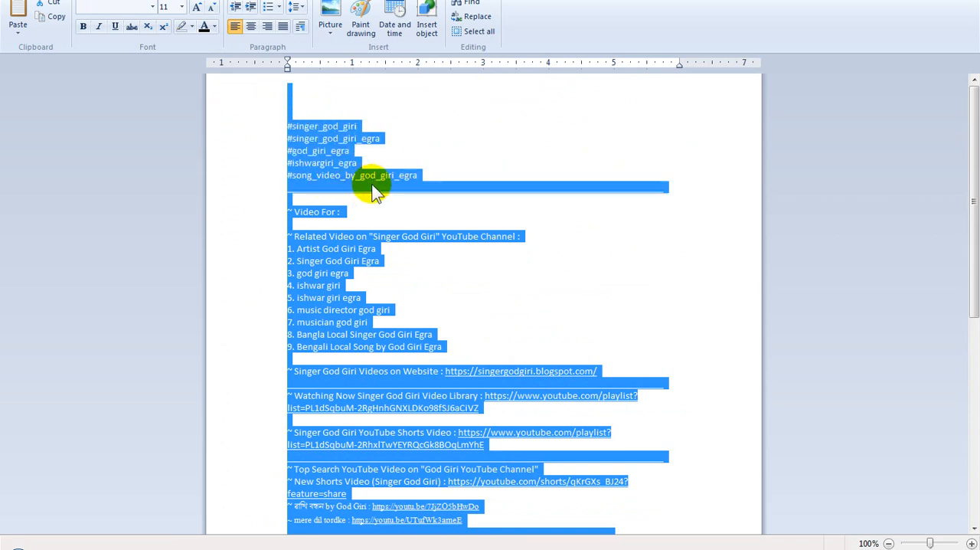
click(417, 182)
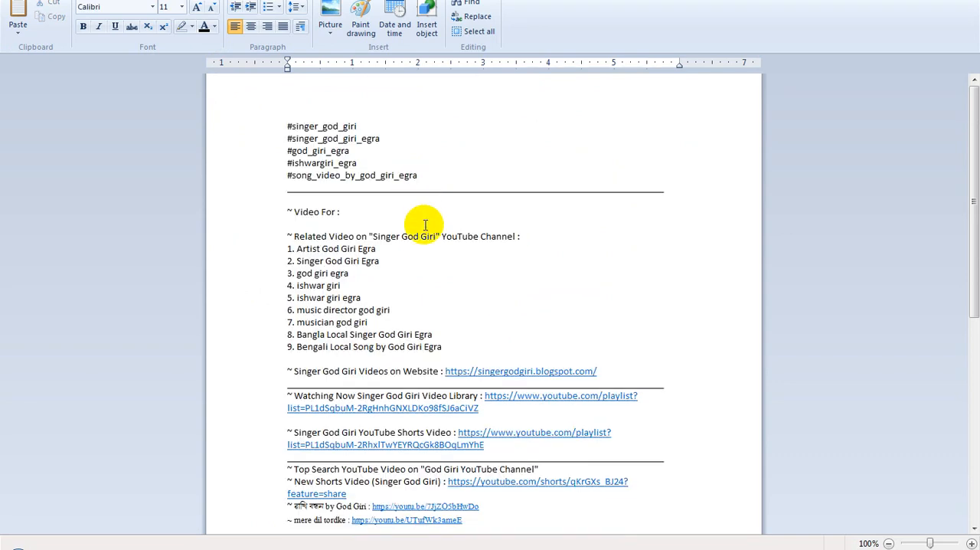
scroll(425, 225, down, 2)
scroll(425, 224, up, 2)
scroll(425, 225, down, 10)
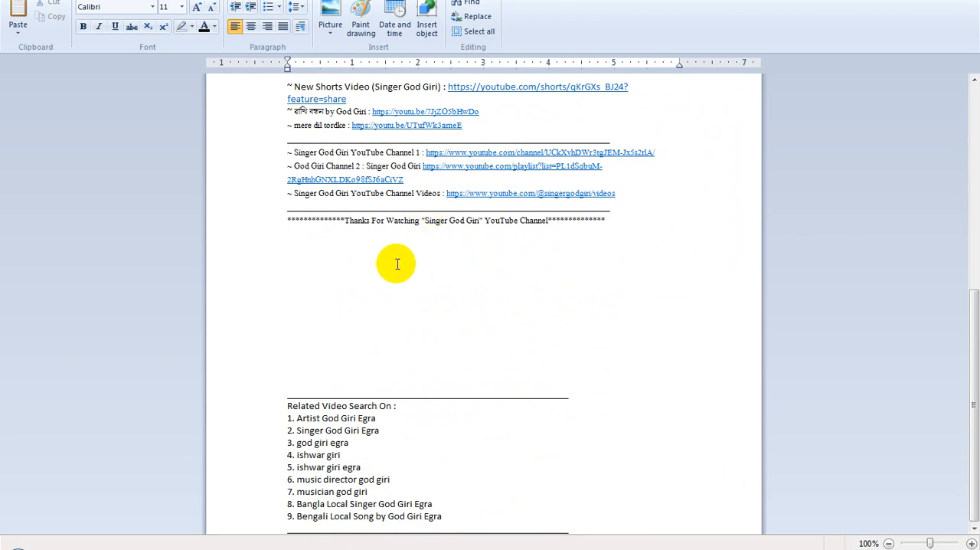
scroll(396, 270, up, 10)
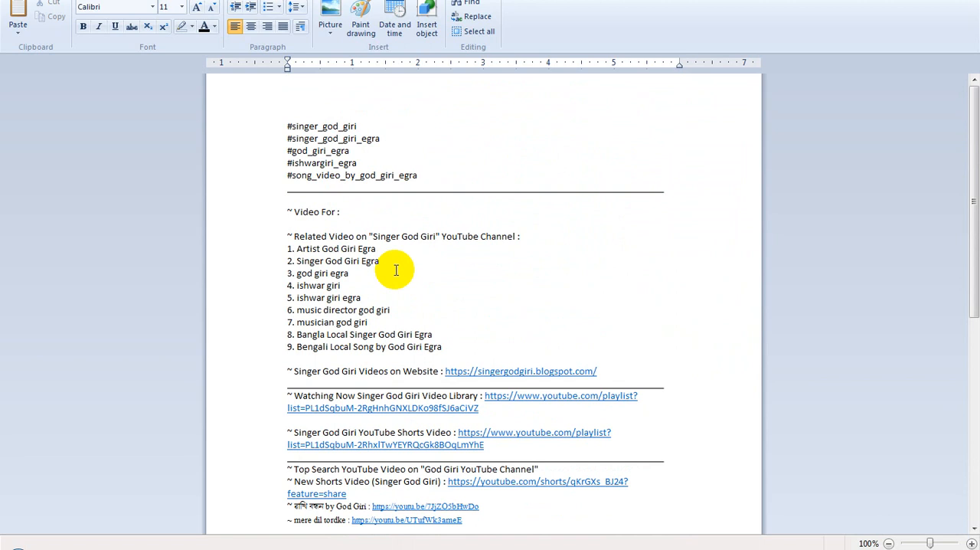
scroll(395, 270, down, 3)
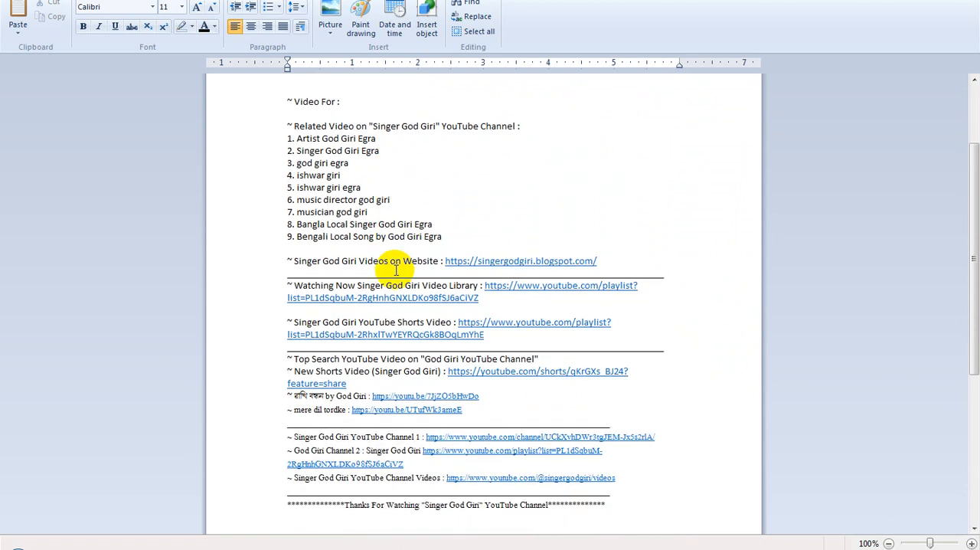
scroll(396, 270, up, 3)
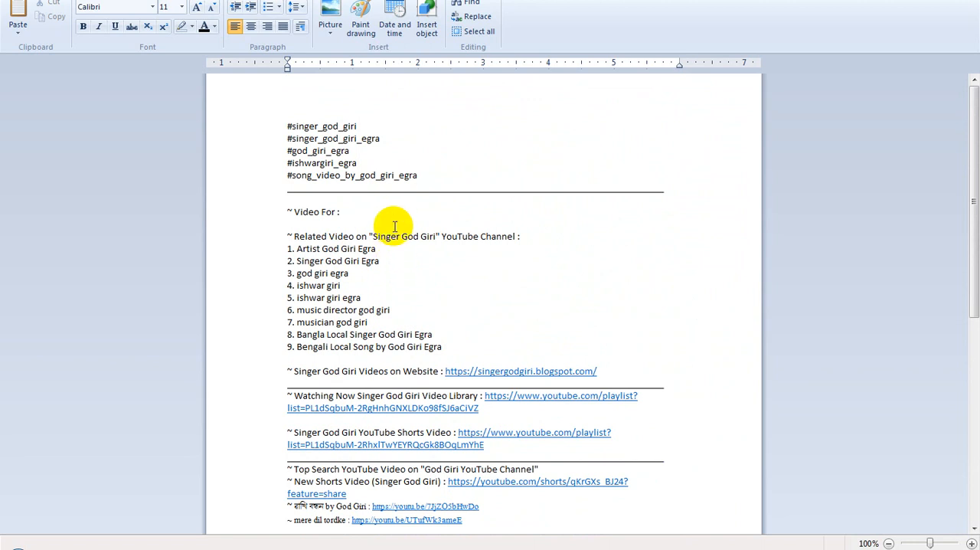
Add the opening line 'Welcome to Song Video on "Singer God Giri" YouTube Channel' above the hashtags and remove the surplus blank line beneath it.
click(319, 93)
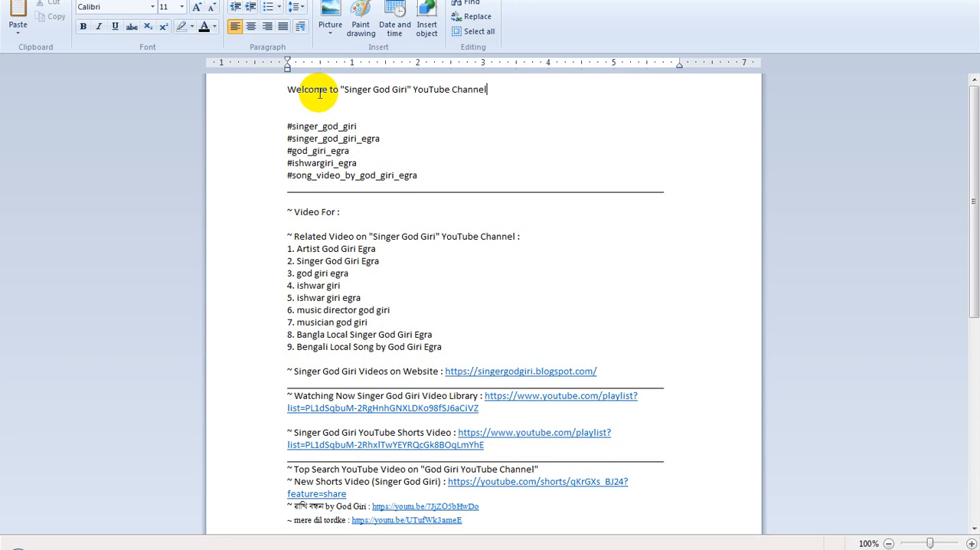
click(338, 90)
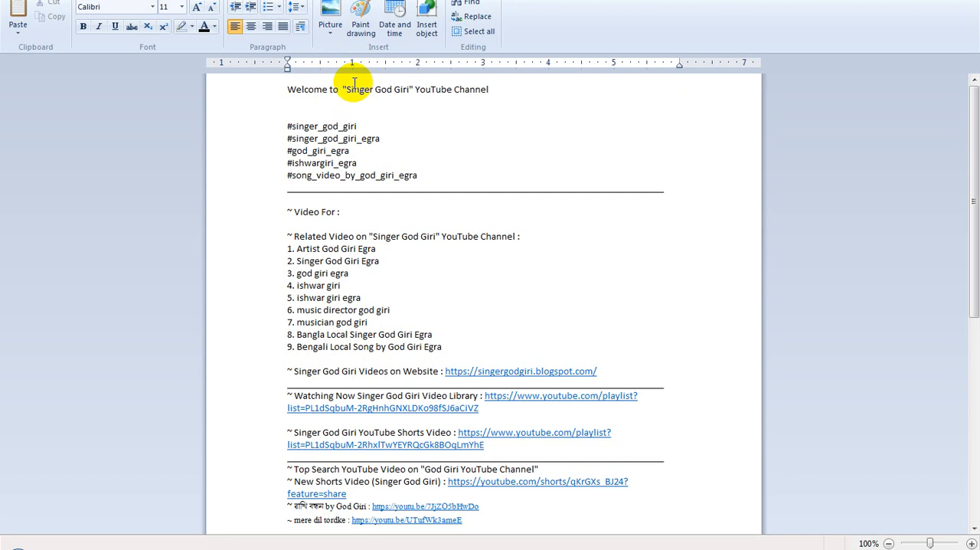
text(Song)
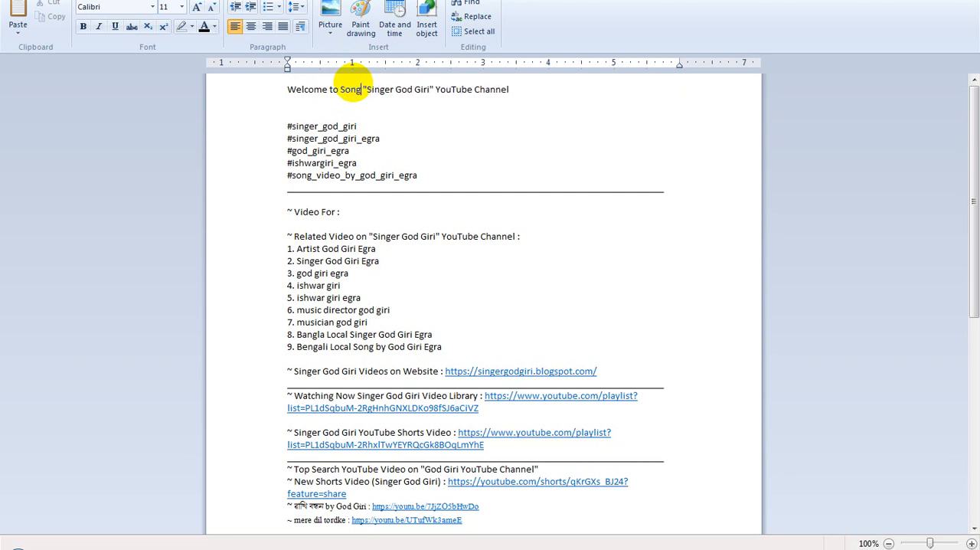
text( Video Fo)
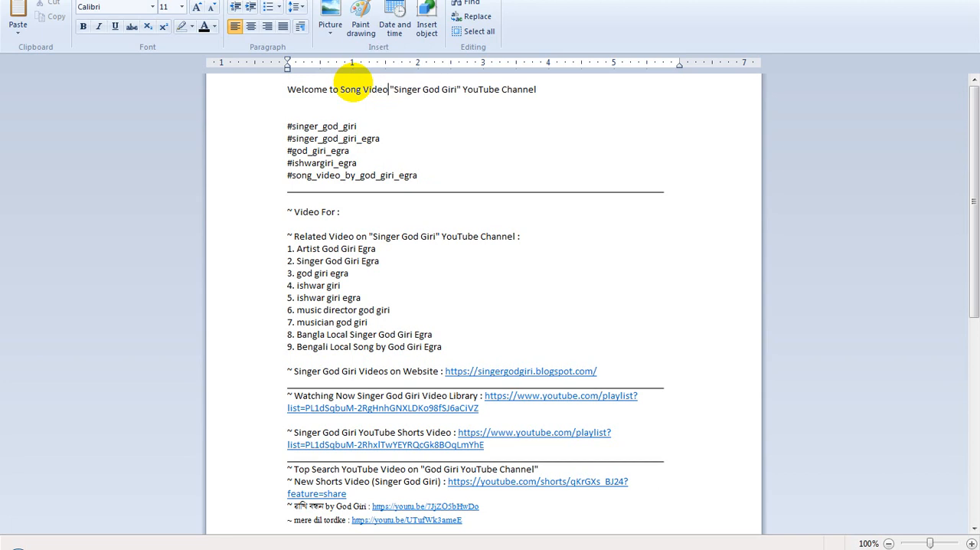
text(r)
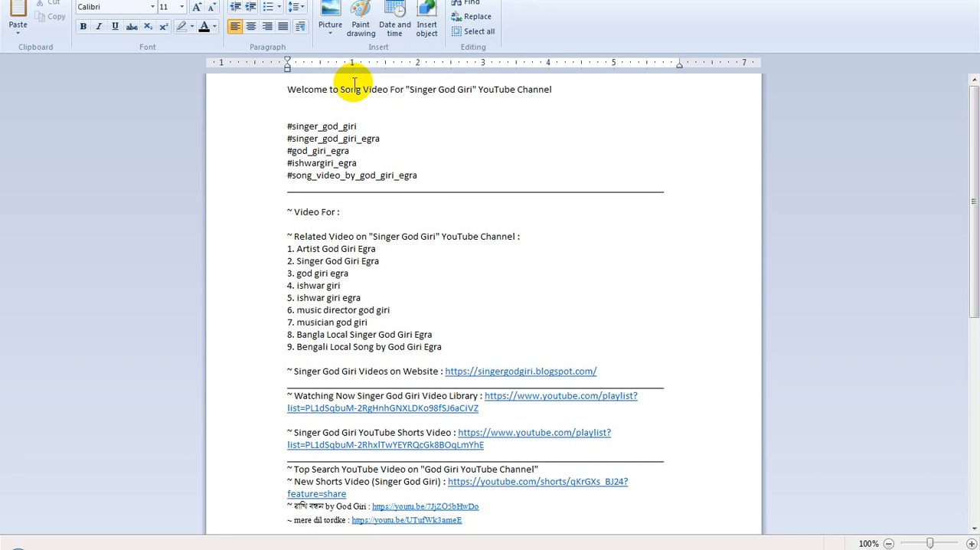
key(BackSpace)
key(BackSpace)
key(BackSpace)
key(BackSpace)
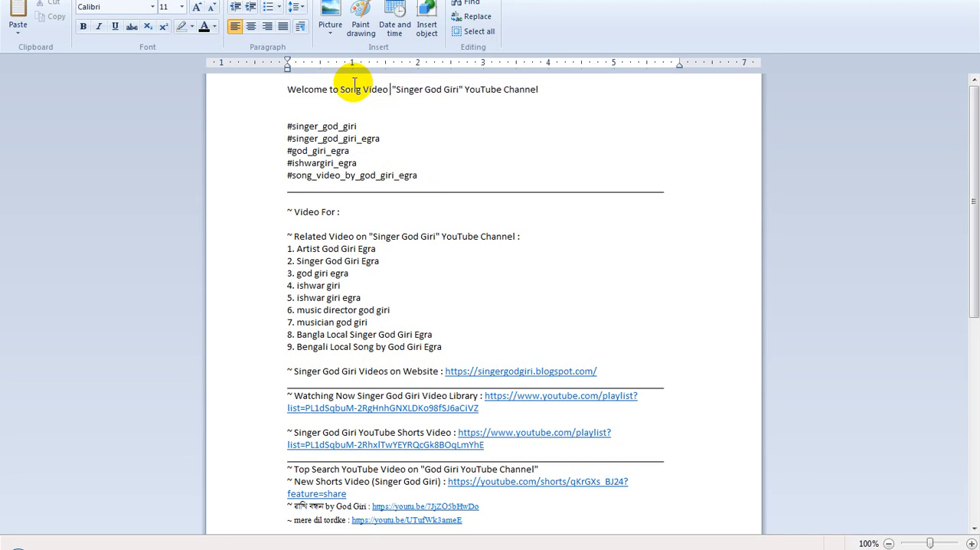
text(on)
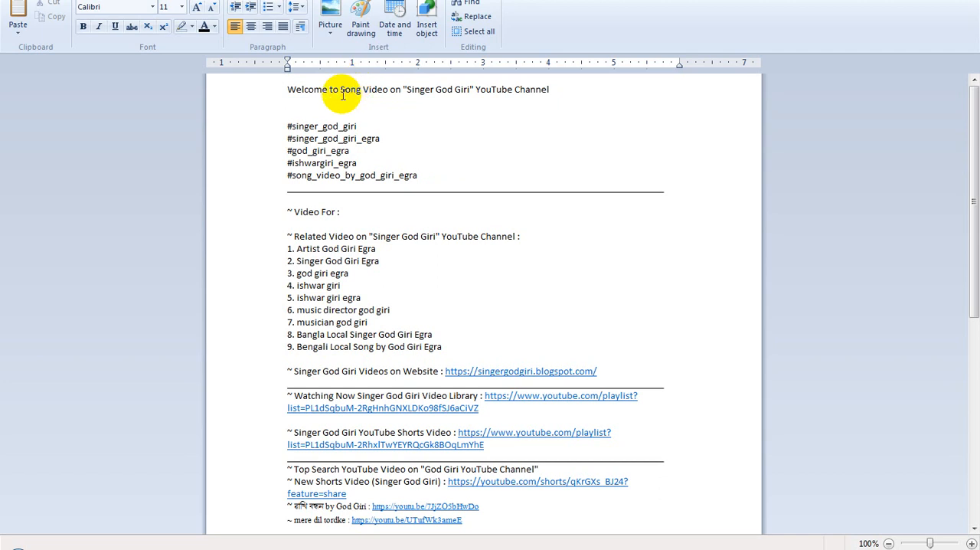
click(333, 104)
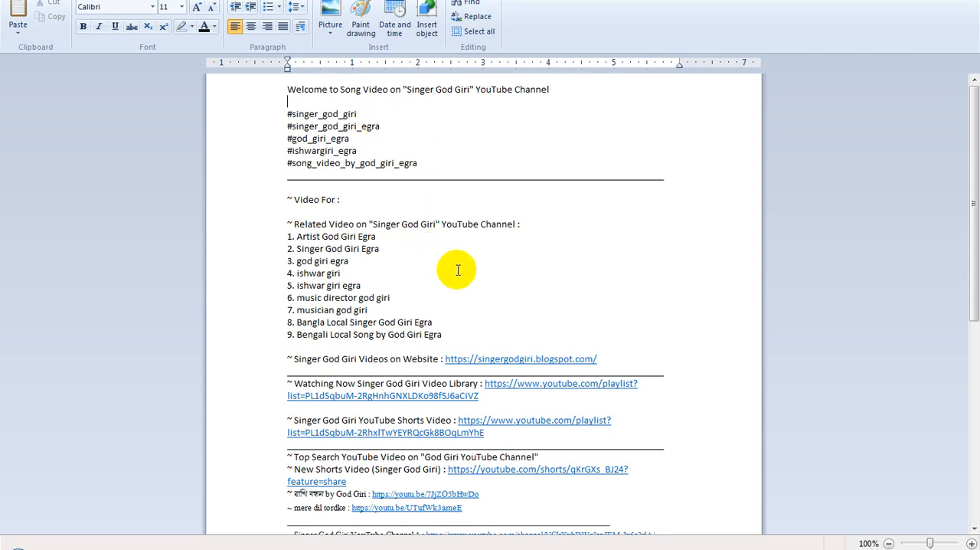
Copy the description from the welcome line through the "Thanks For Watching" line, and replace the bulk description text in YouTube Studio with it.
scroll(458, 269, down, 5)
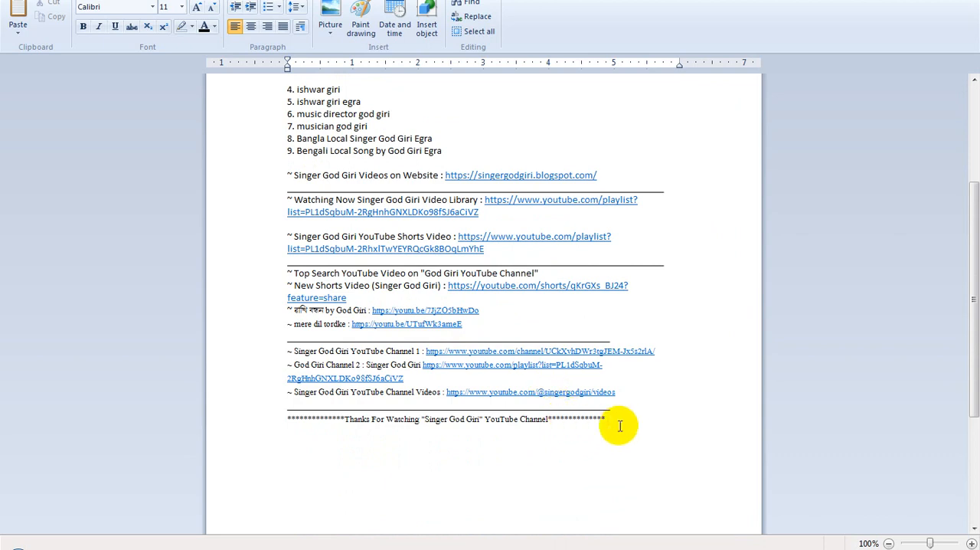
drag(627, 422, 98, 13)
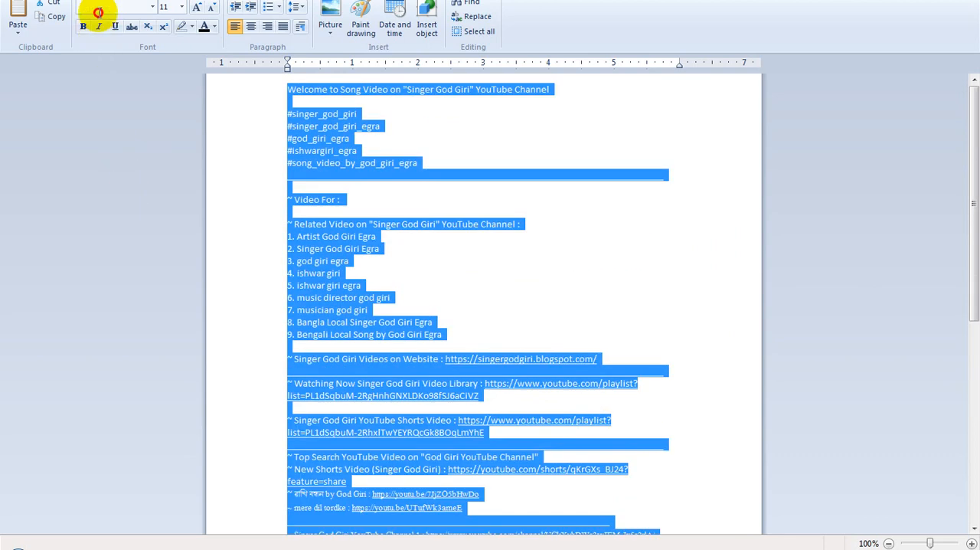
right_click(324, 127)
click(361, 151)
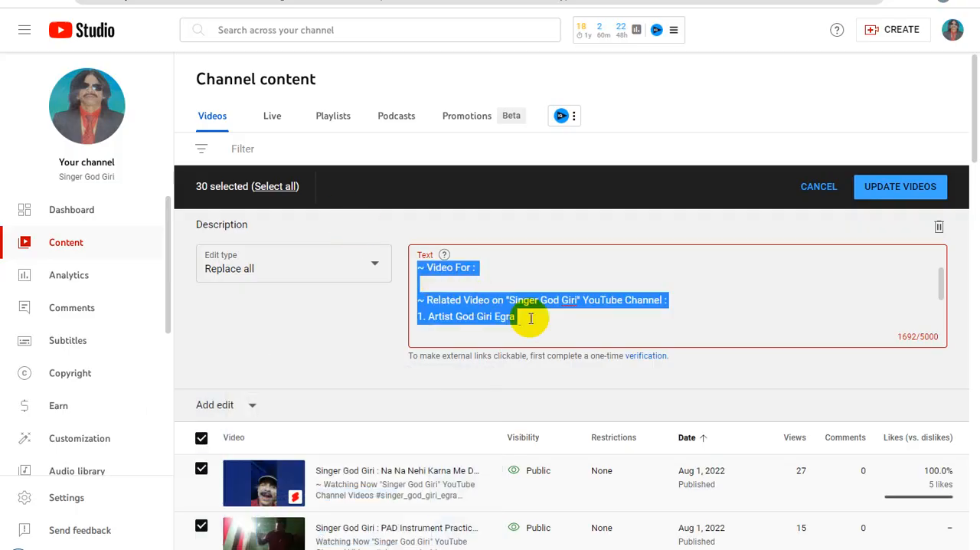
key(BackSpace)
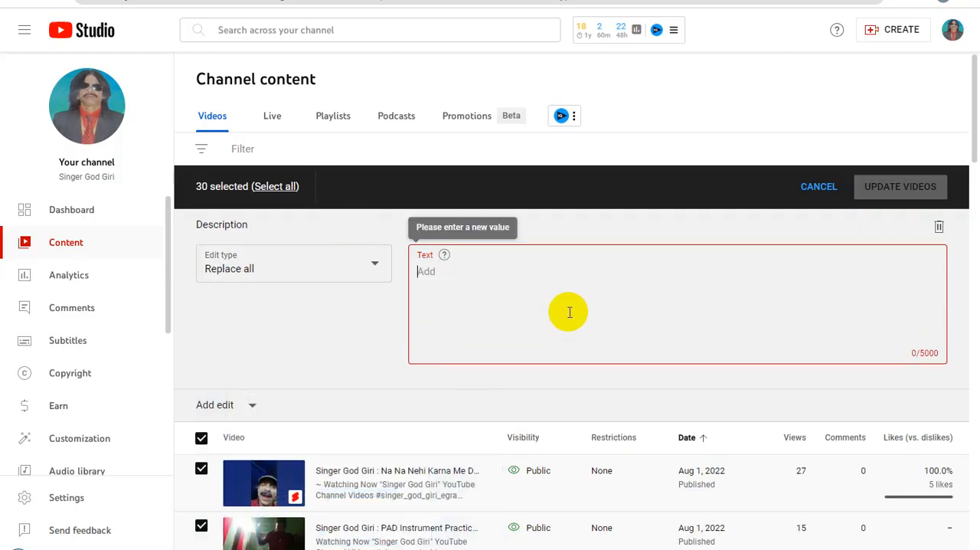
key(ctrl+v)
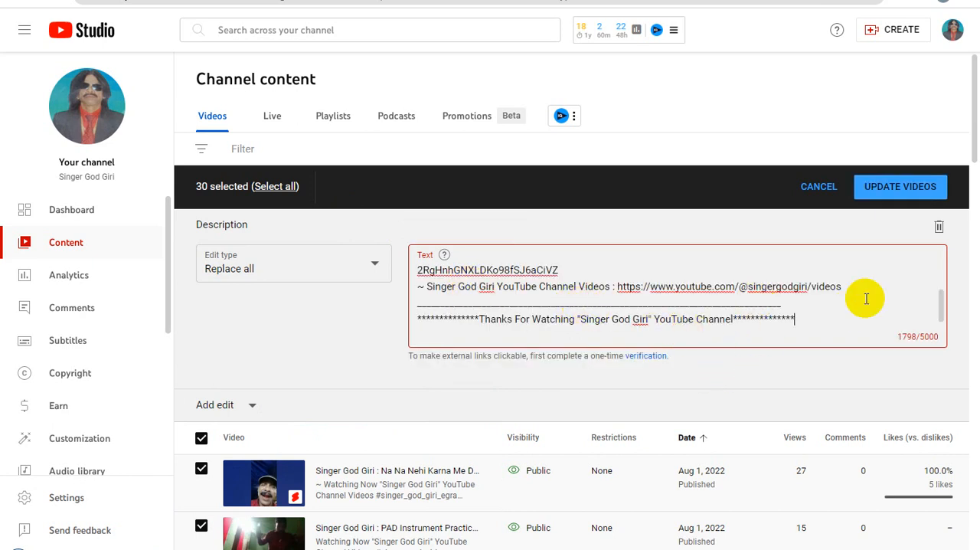
Apply the bulk description update to the 30 selected videos, acknowledging the implications of the action.
click(898, 191)
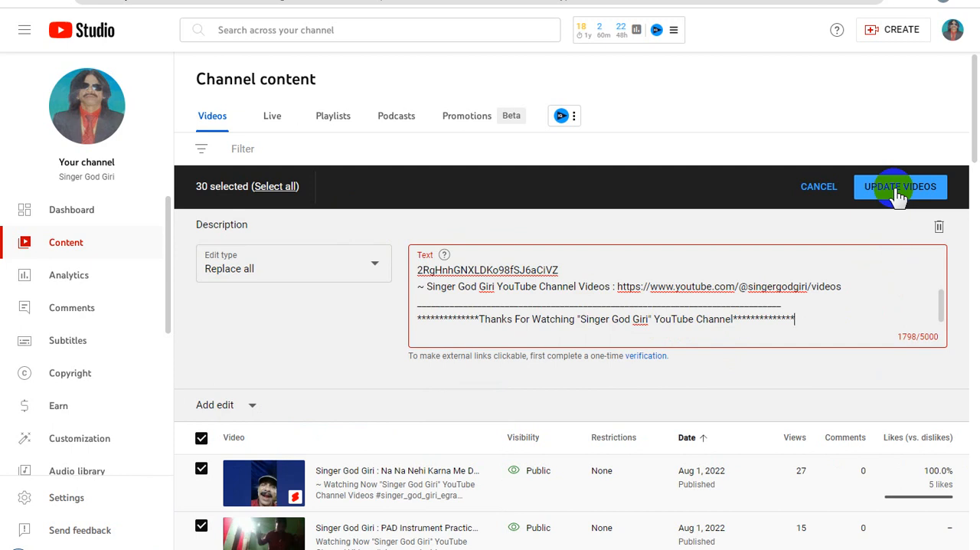
click(898, 192)
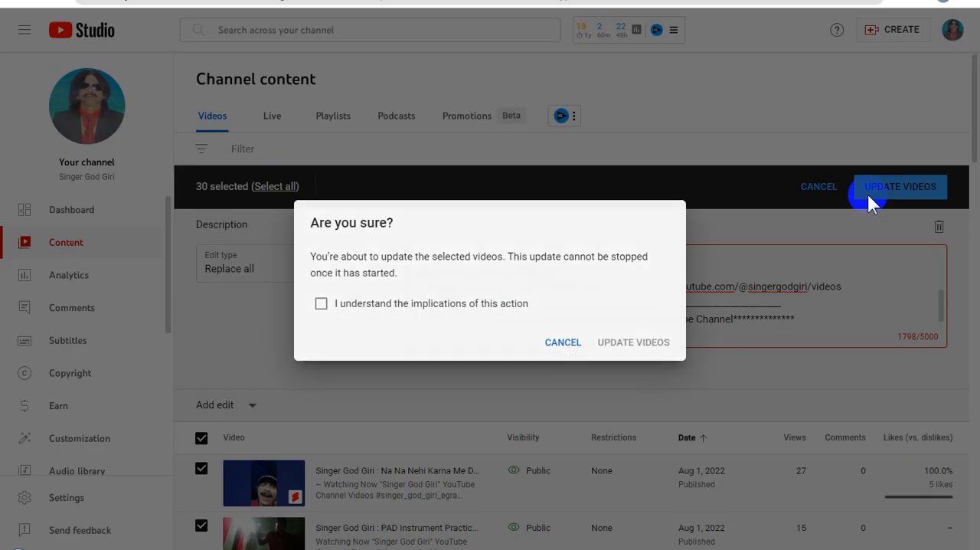
click(321, 304)
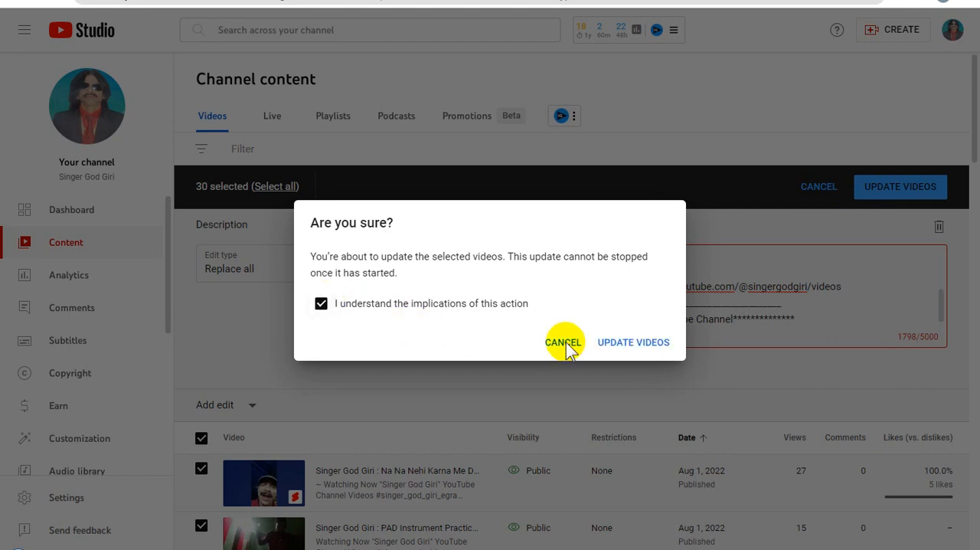
click(638, 343)
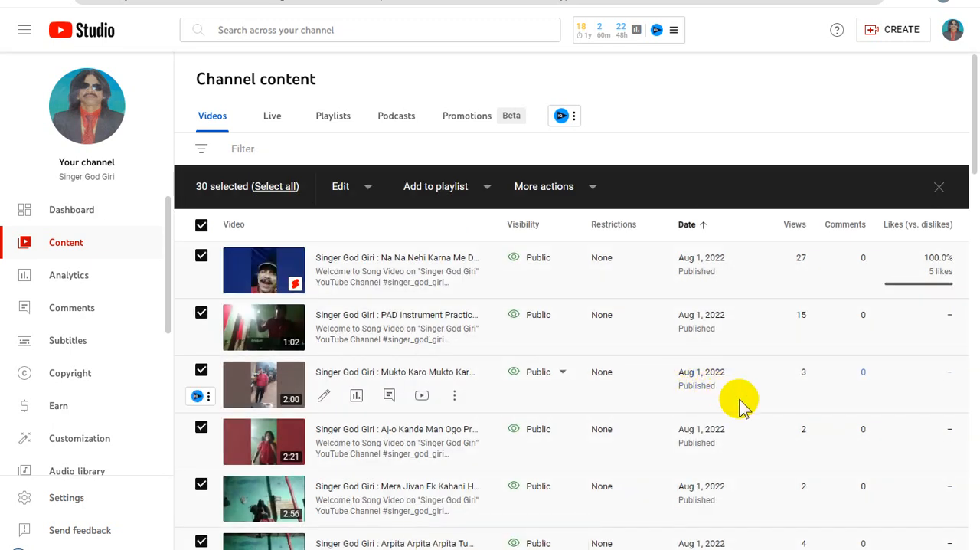
Go to the next page of the channel's video list.
scroll(741, 406, down, 20)
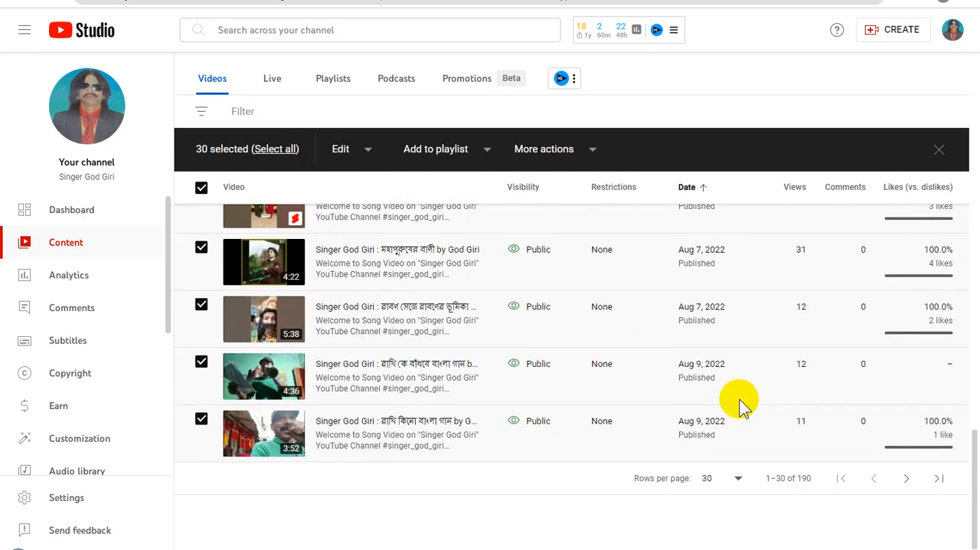
click(910, 480)
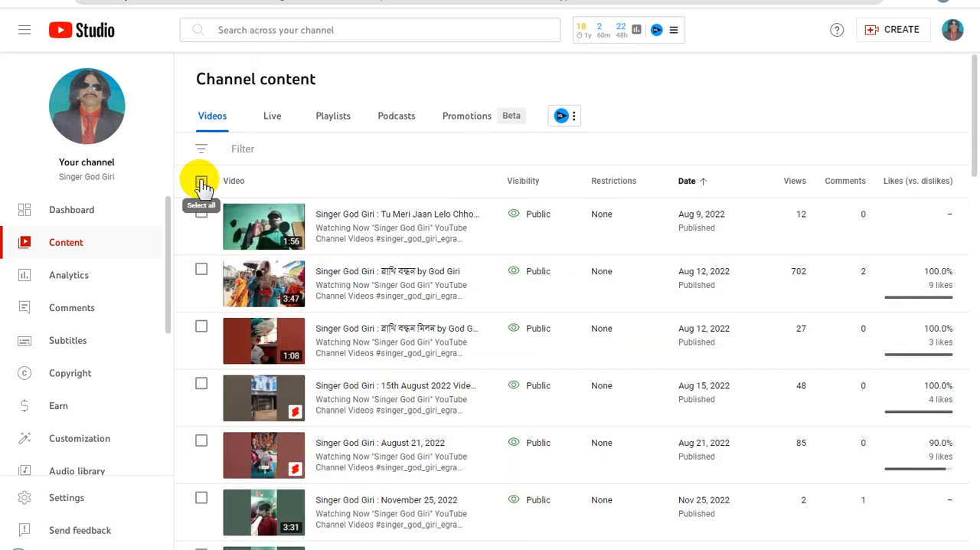
Select all 30 videos on the page starting at Aug 9, 2022 and set their bulk description edit to Replace all with the copied text.
click(201, 183)
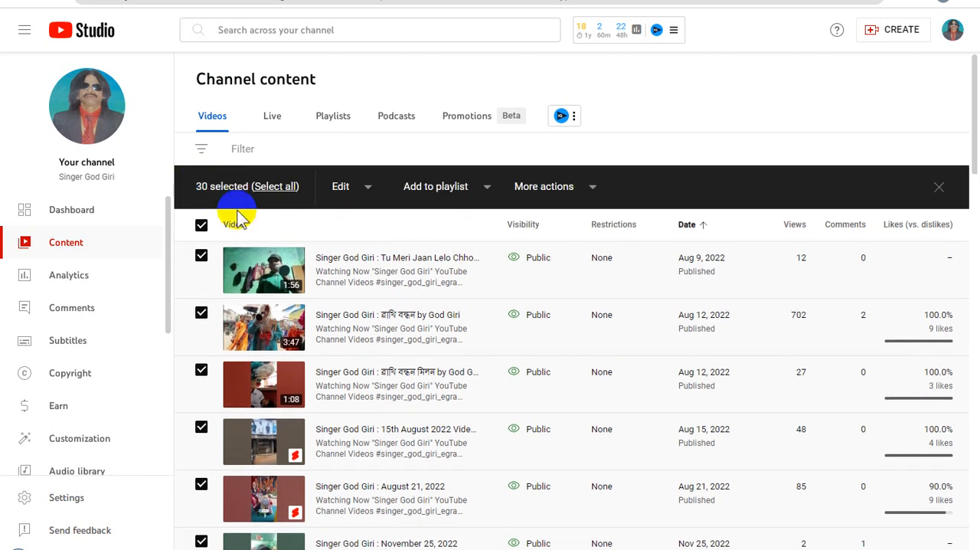
click(368, 190)
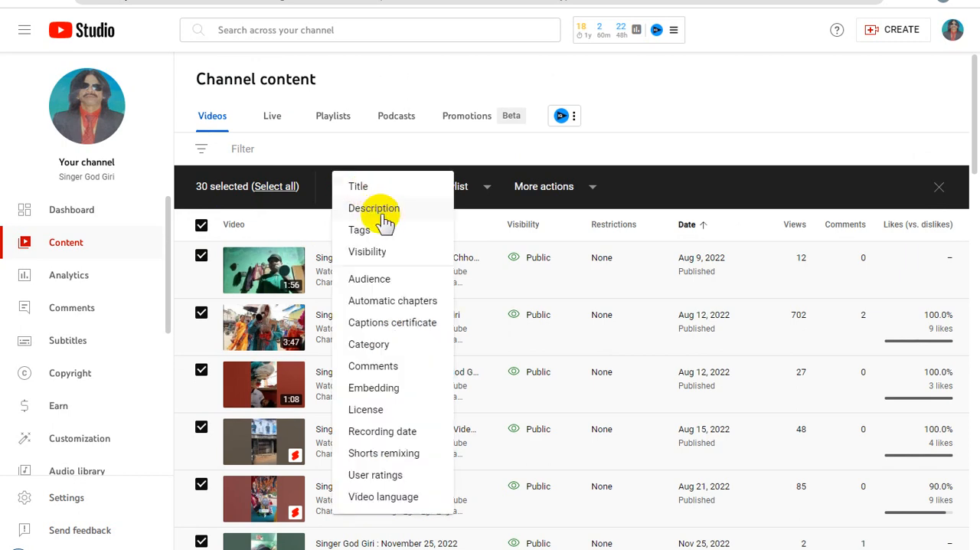
click(374, 208)
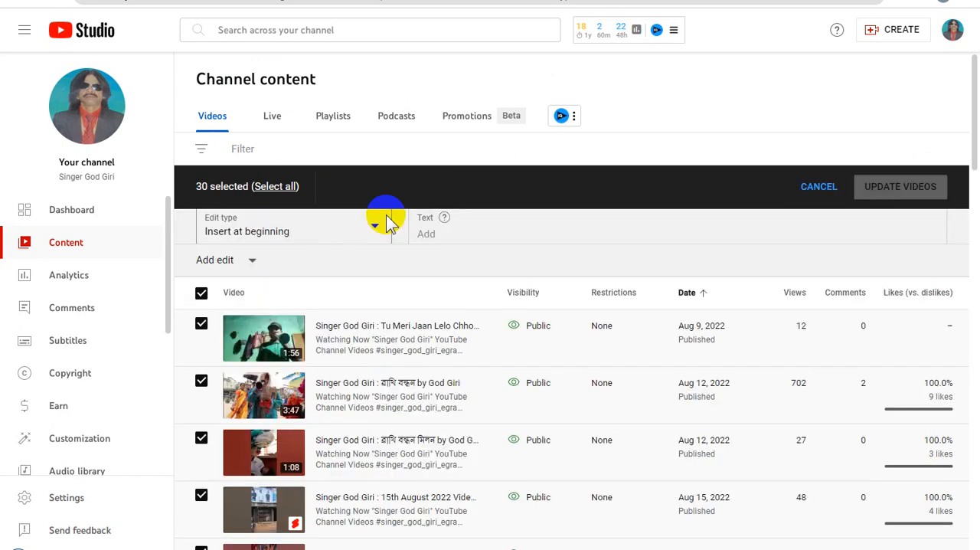
click(307, 282)
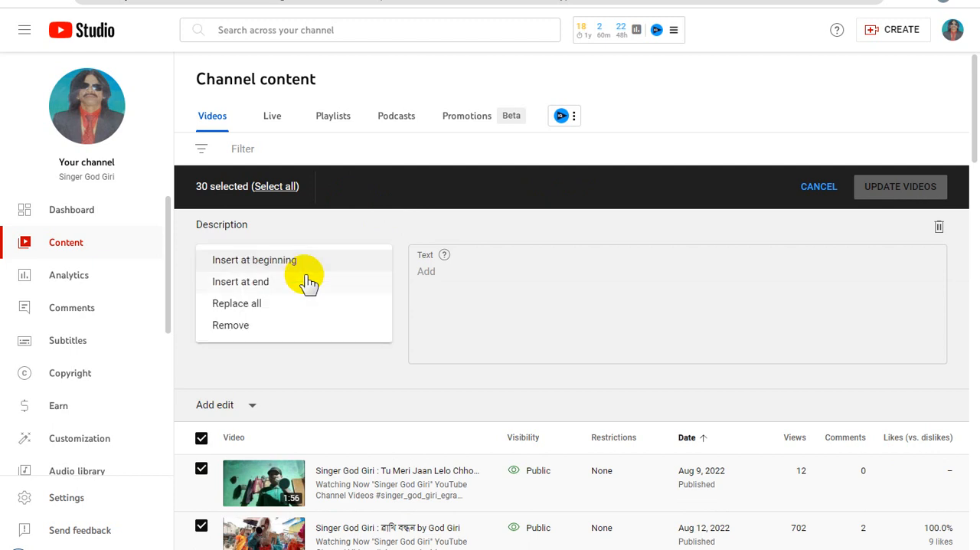
click(274, 308)
click(482, 279)
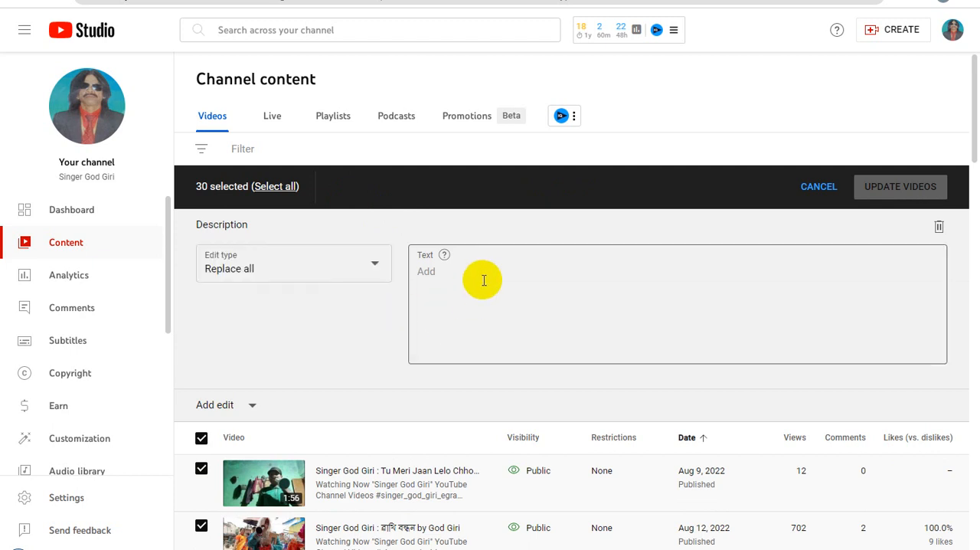
key(ctrl+v)
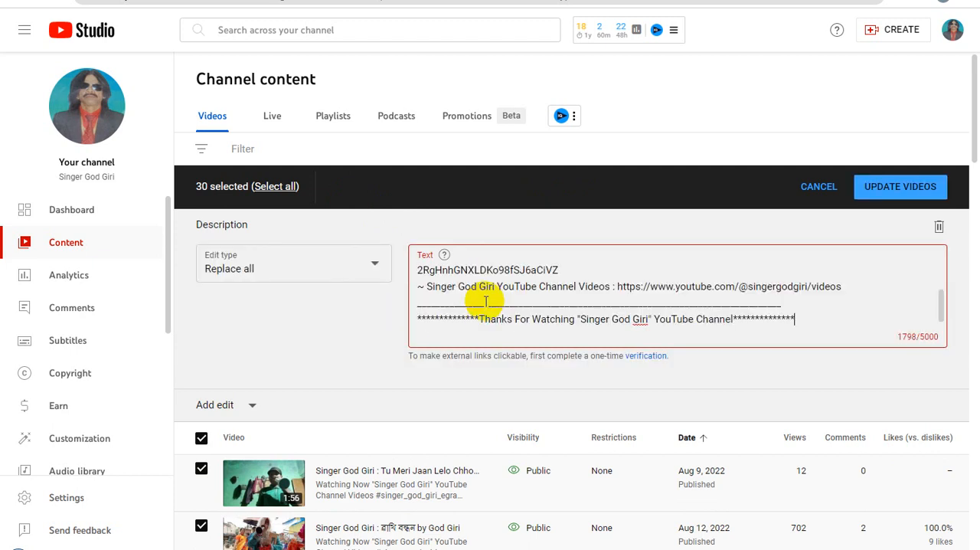
Apply the bulk description update to the 30 selected videos, acknowledging its implications, and go to the next page of the video list.
click(900, 188)
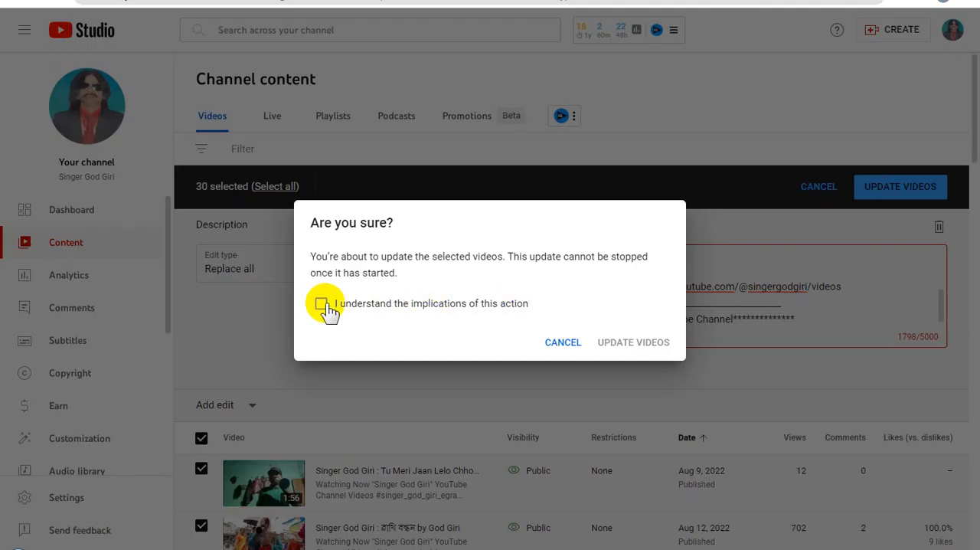
click(322, 304)
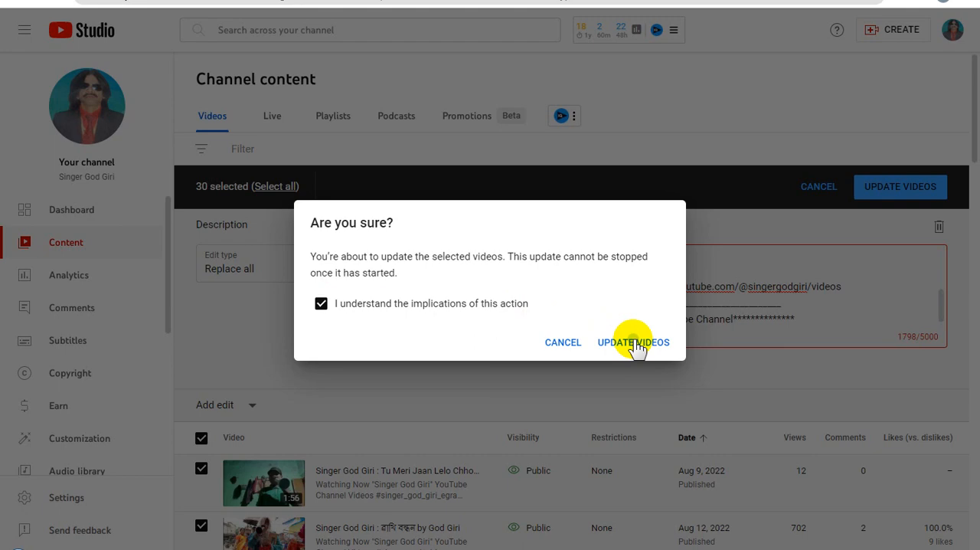
click(634, 342)
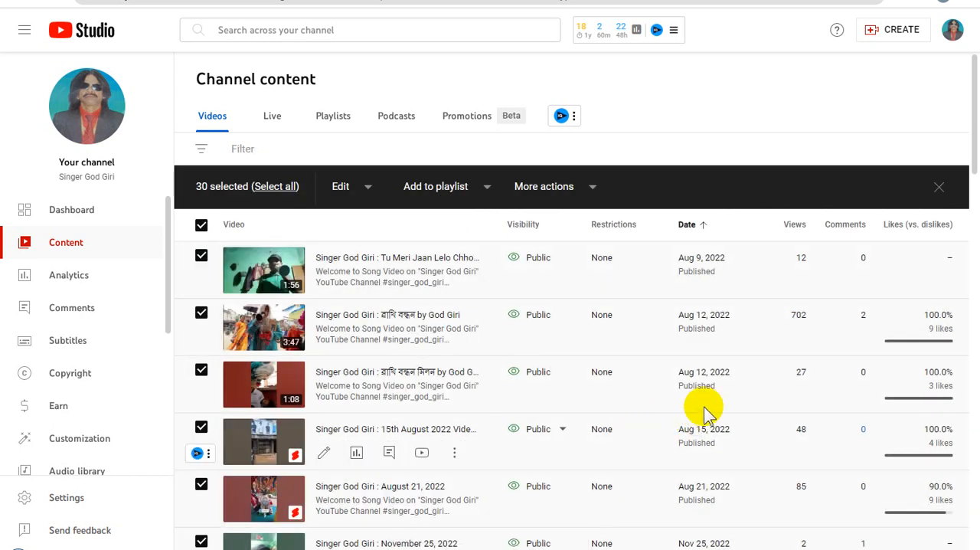
scroll(709, 409, down, 20)
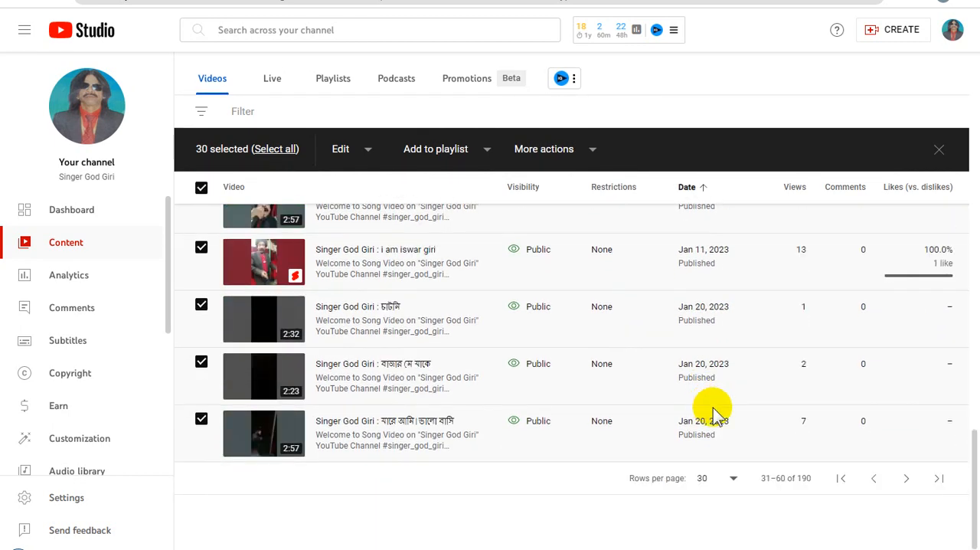
click(905, 481)
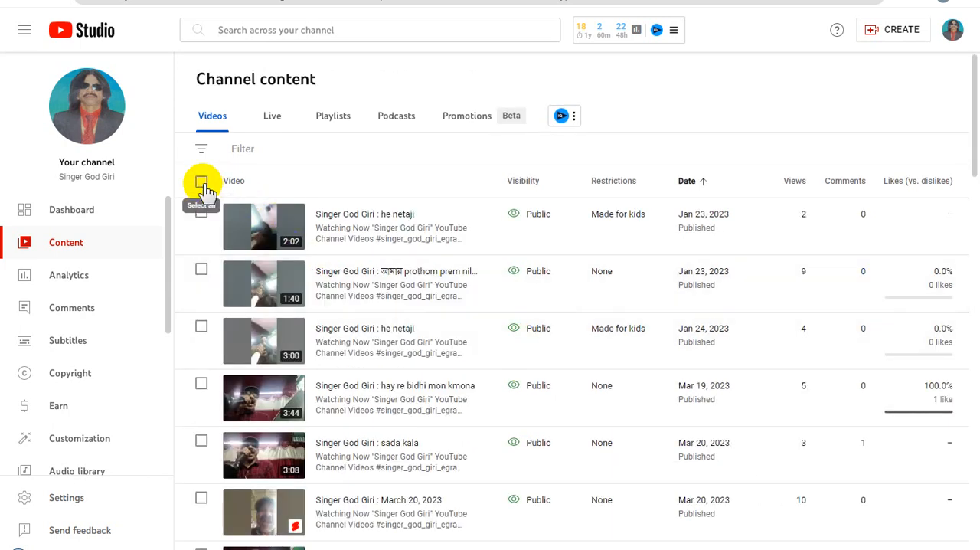
Select all 30 videos on the page starting at Jan 23, 2023 and set their bulk description edit to Replace all with the copied text.
click(201, 184)
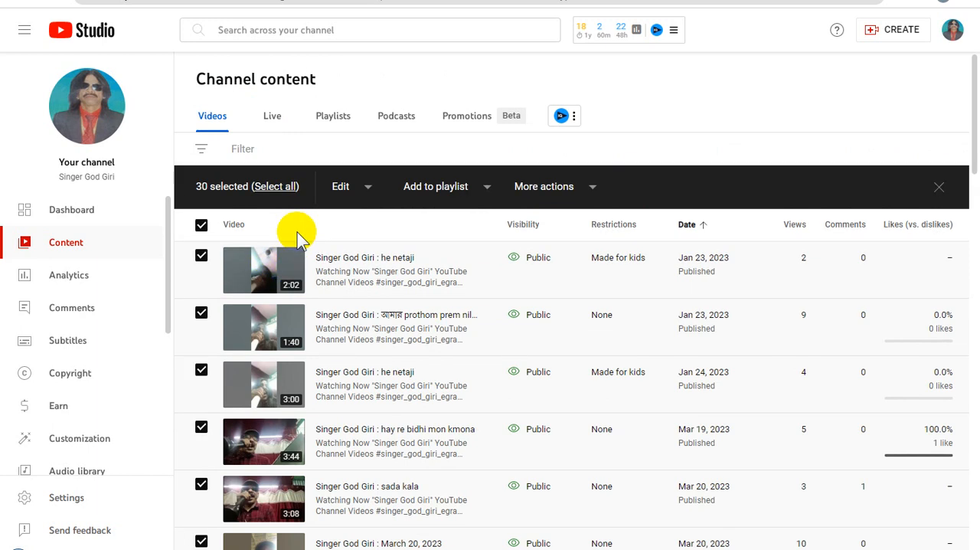
click(369, 188)
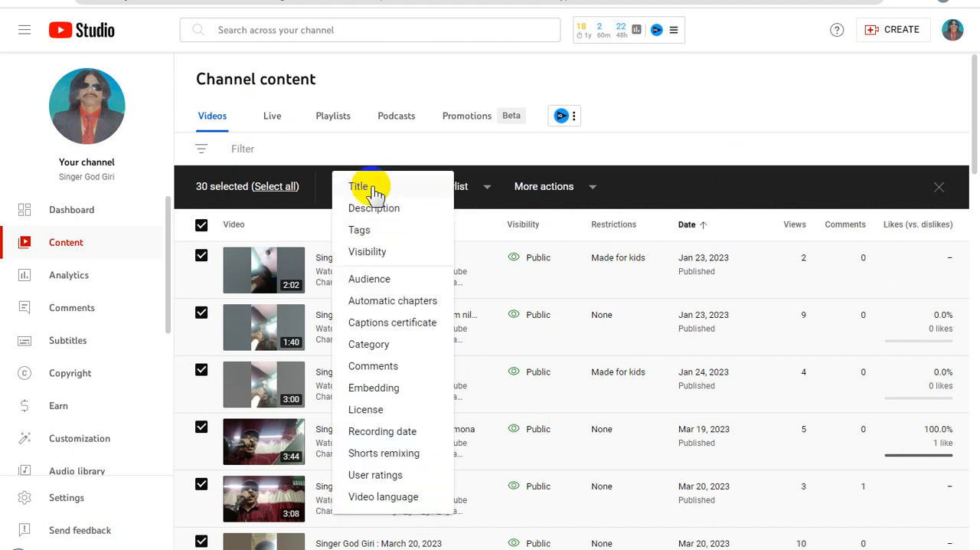
click(412, 214)
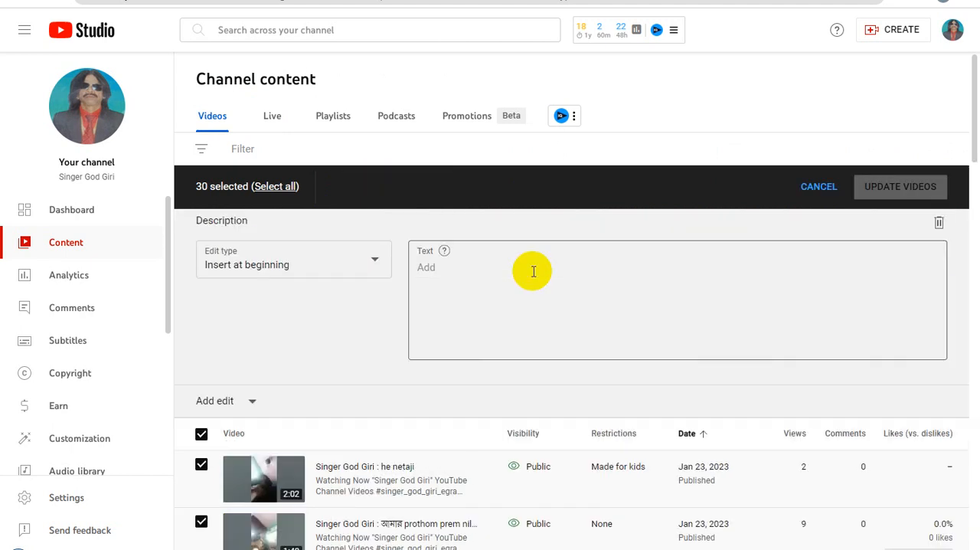
click(346, 270)
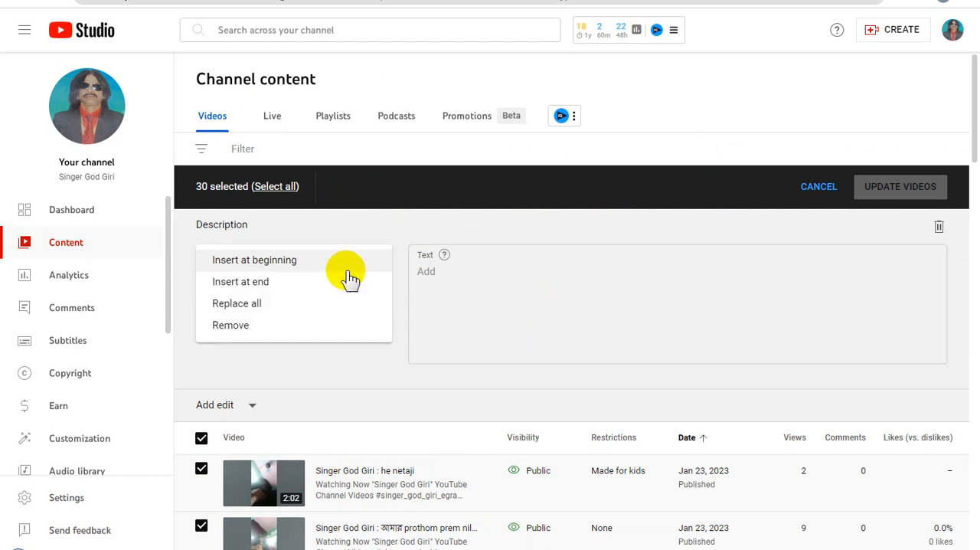
click(298, 305)
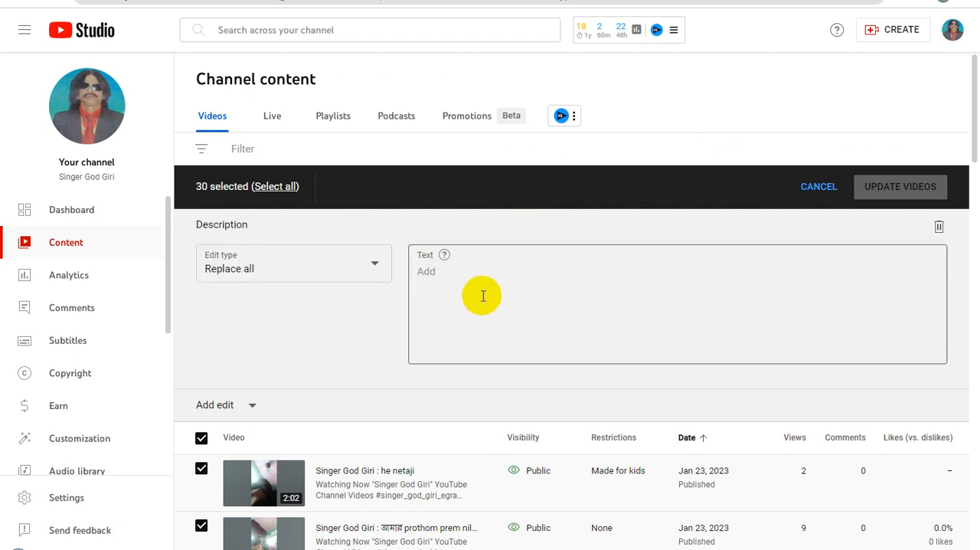
click(483, 294)
key(ctrl+v)
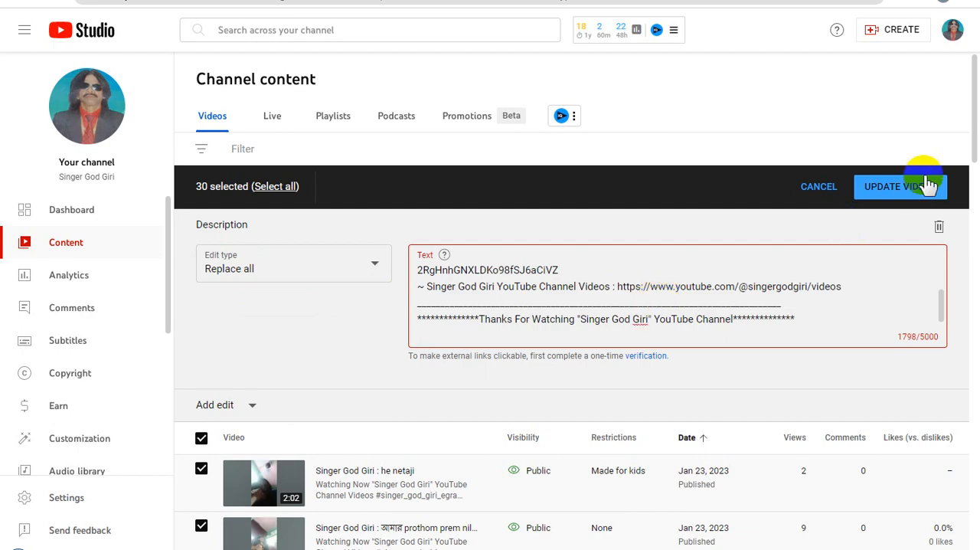
Confirm the bulk description update for these 30 videos, accepting its implications, and advance to the following page of the list.
click(904, 188)
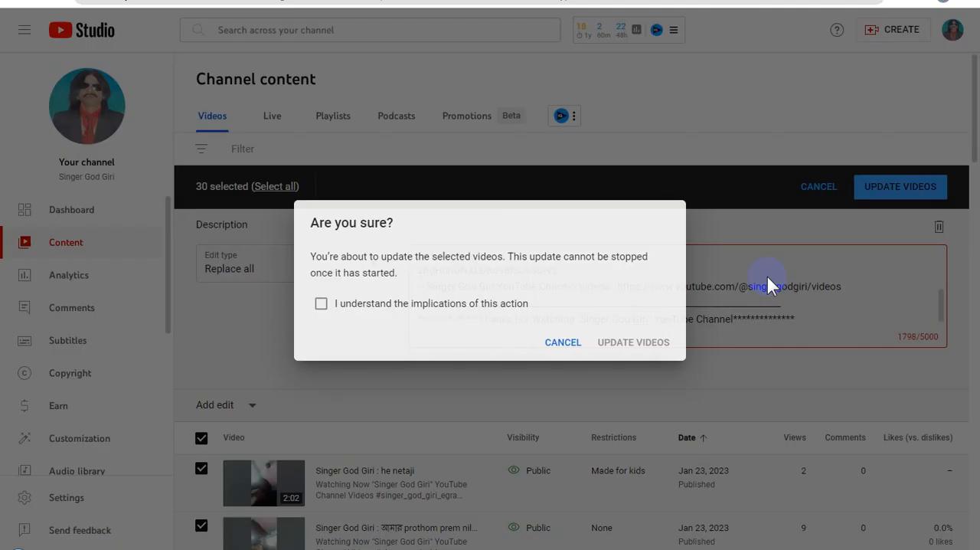
click(396, 311)
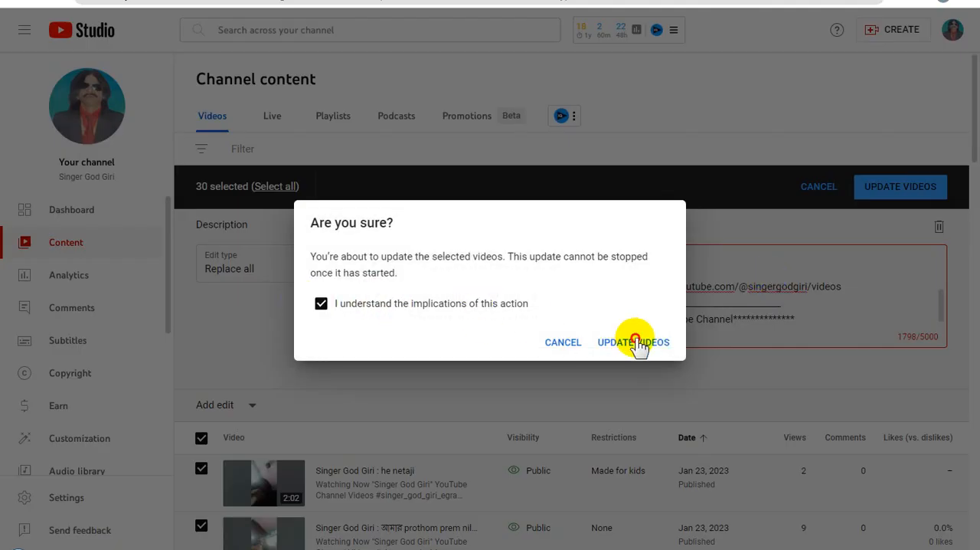
click(635, 343)
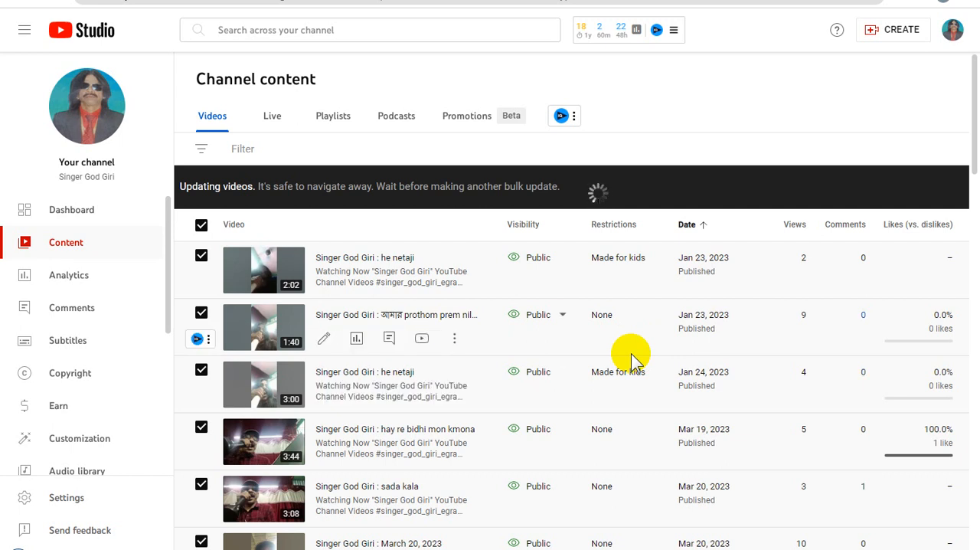
mouse_move(647, 392)
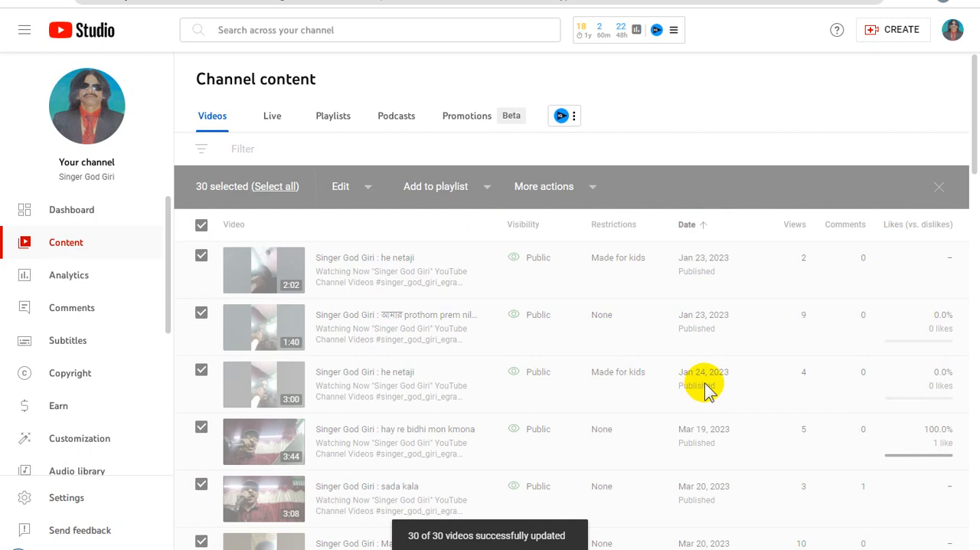
scroll(716, 383, down, 20)
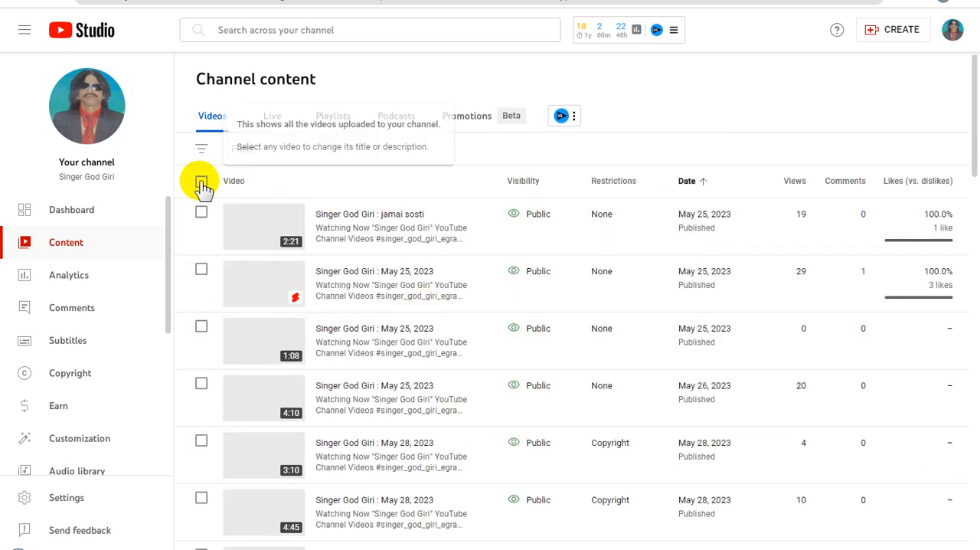
Select all 30 videos on the page starting at May 25, 2023 and set their bulk description edit to Replace all with the copied text.
click(201, 182)
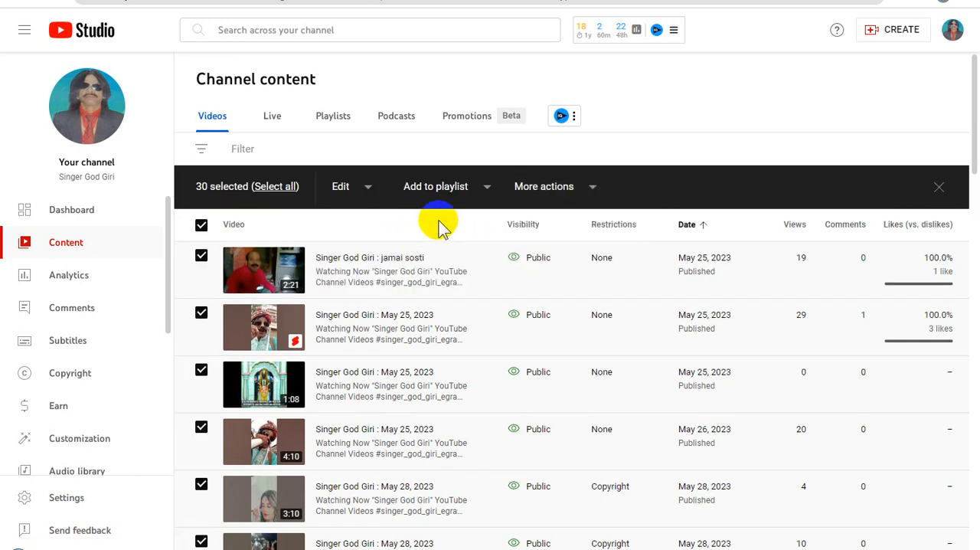
click(367, 190)
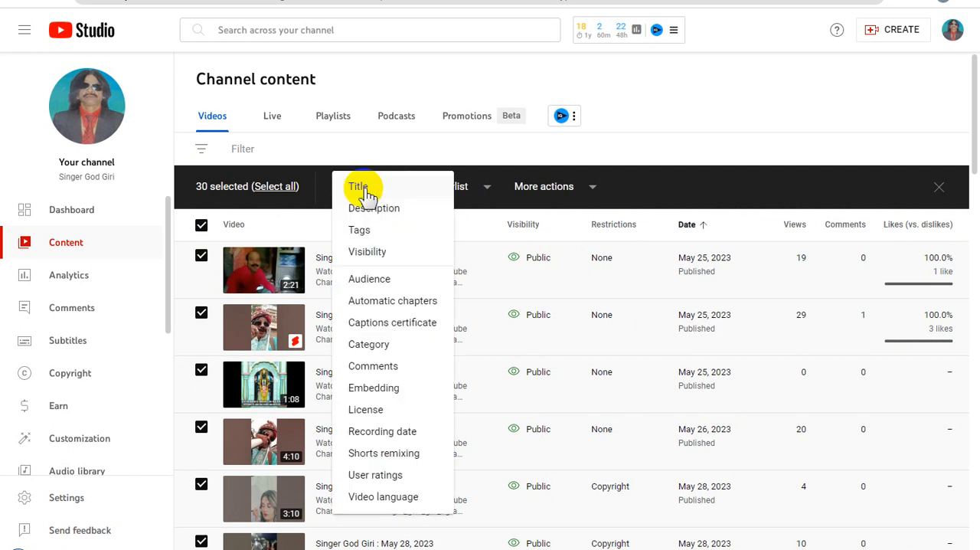
click(379, 212)
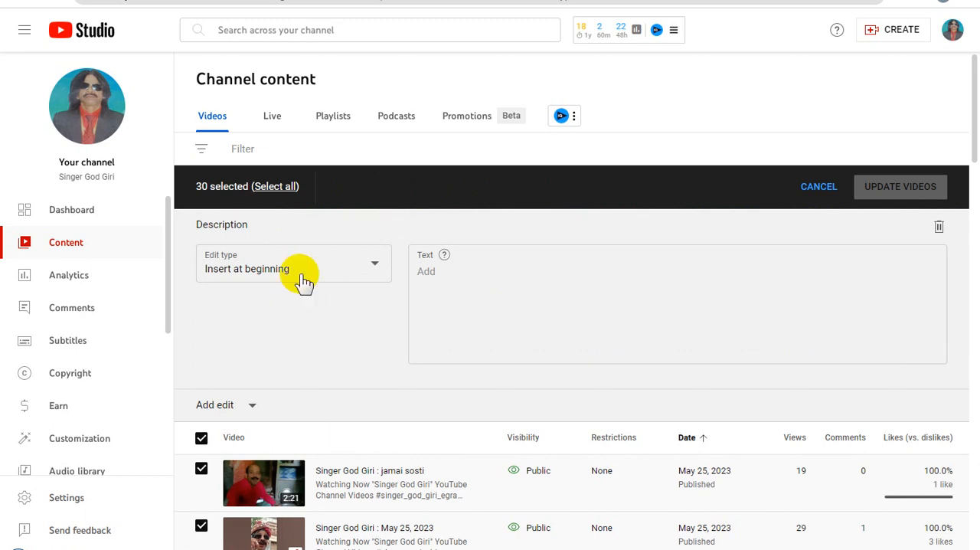
click(315, 268)
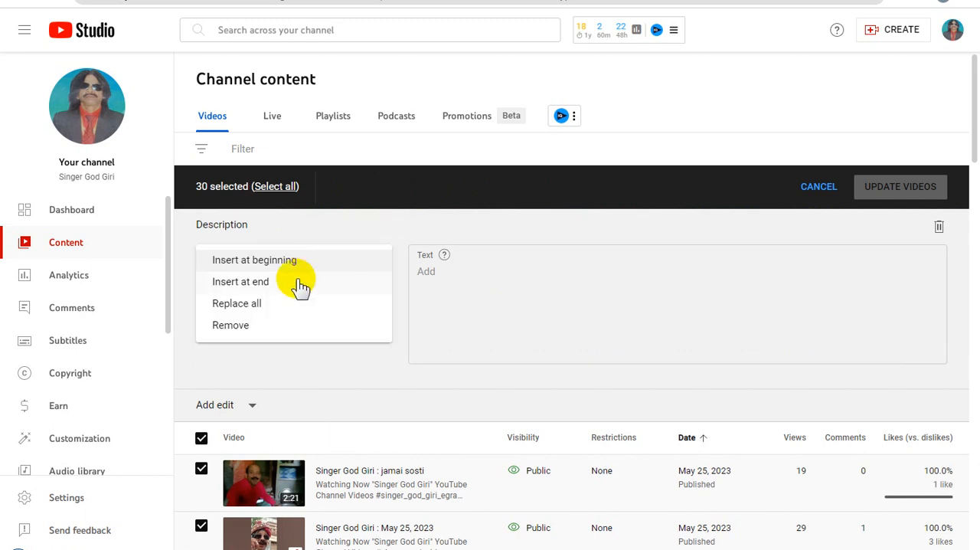
click(260, 304)
click(451, 278)
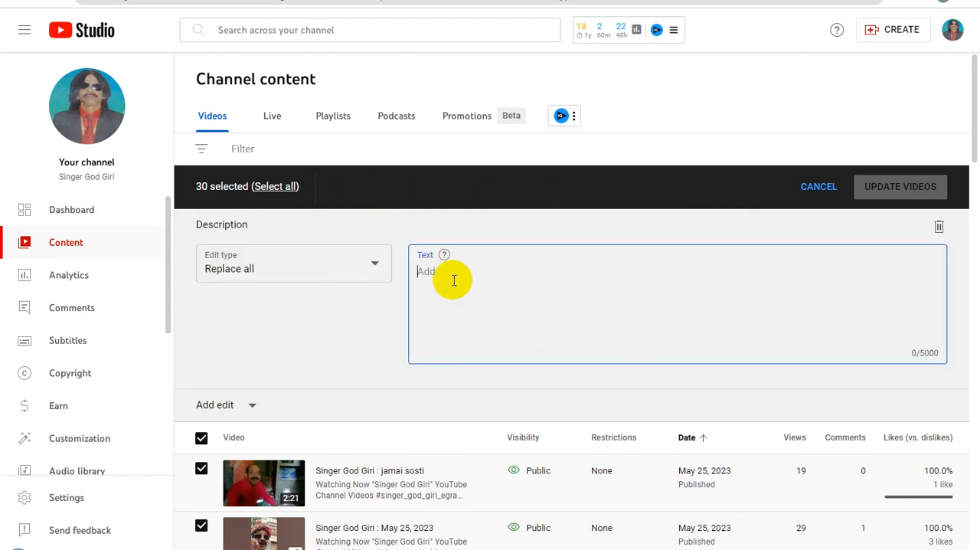
key(ctrl+v)
Apply the description replacement to the 30 selected videos, acknowledging its implications, and move on to the next page of videos.
click(876, 189)
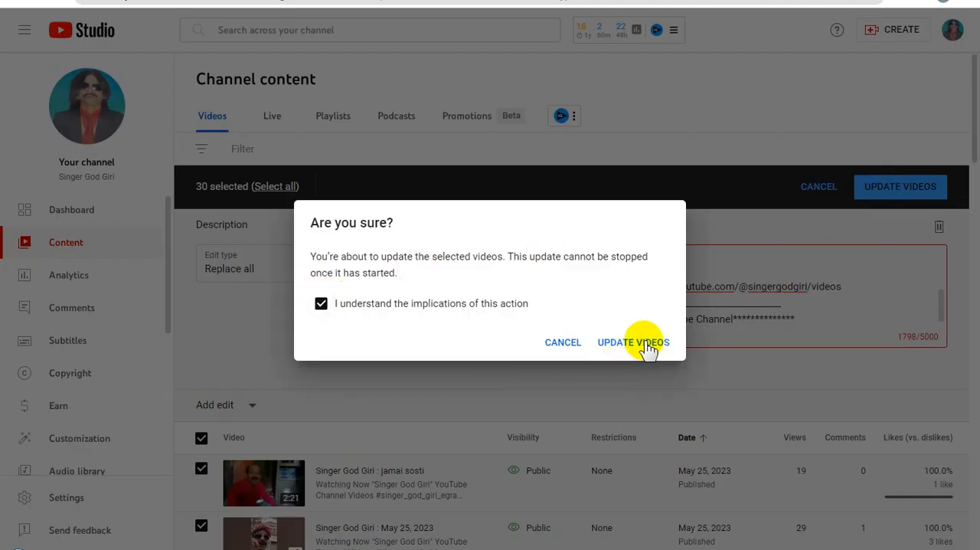
click(644, 342)
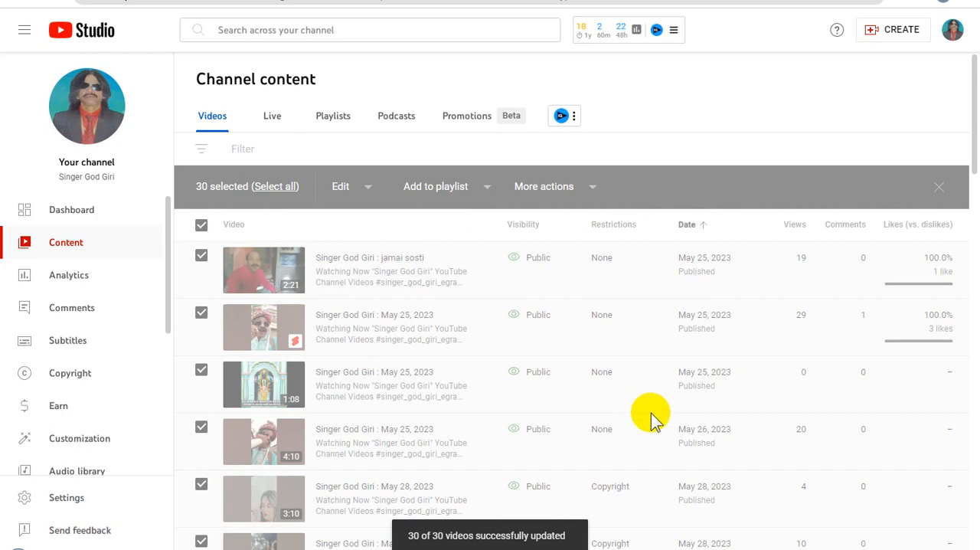
scroll(650, 417, down, 6)
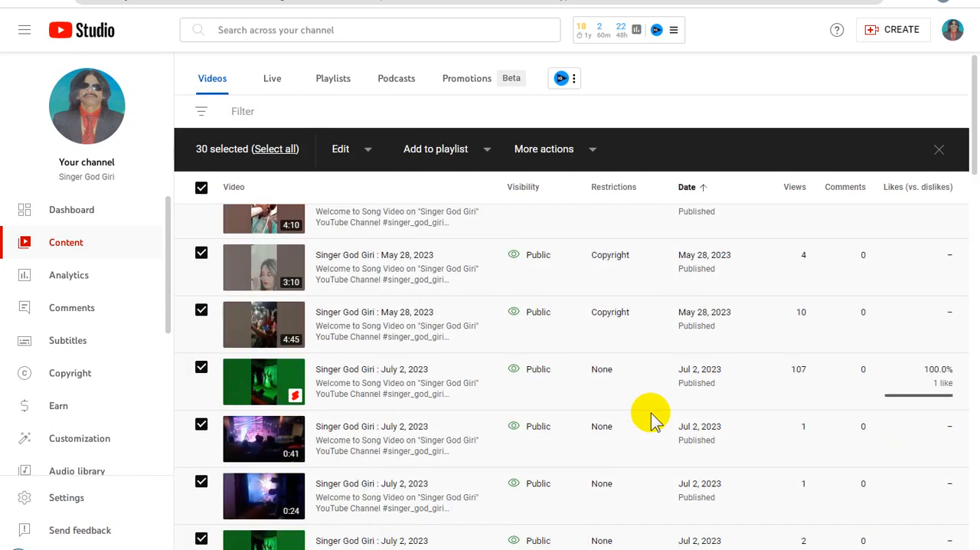
scroll(650, 417, down, 6)
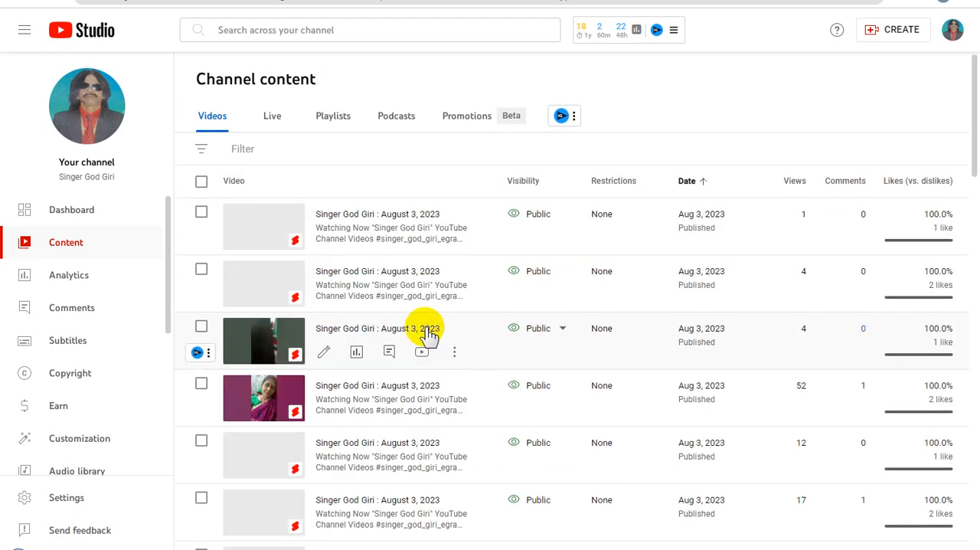
Select all 30 videos on the page starting at Aug 3, 2023 and set their bulk description edit to Replace all with the copied text.
click(202, 183)
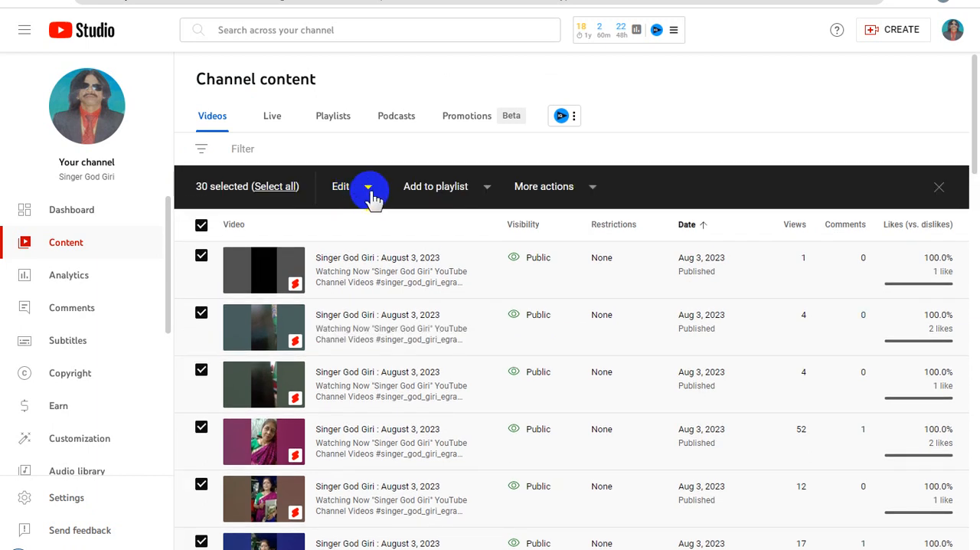
click(369, 189)
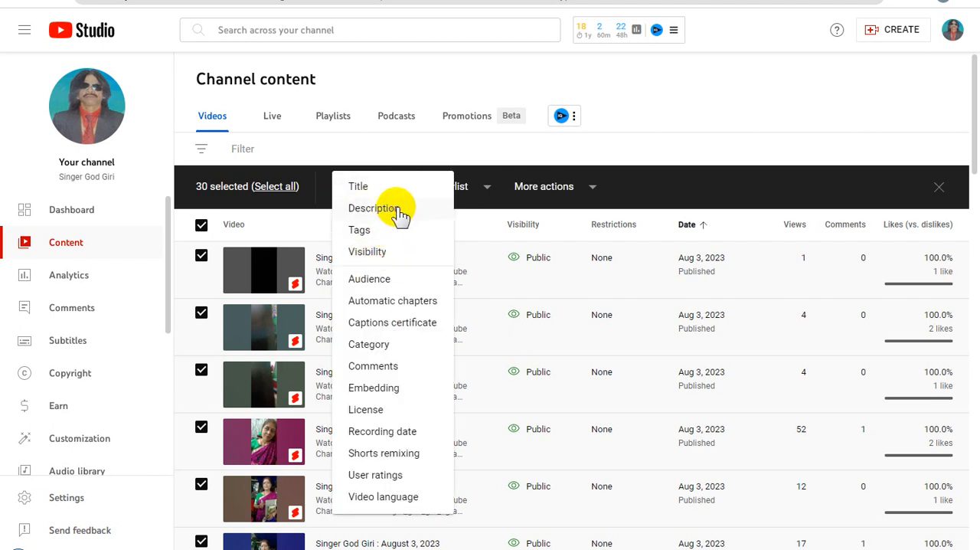
click(400, 211)
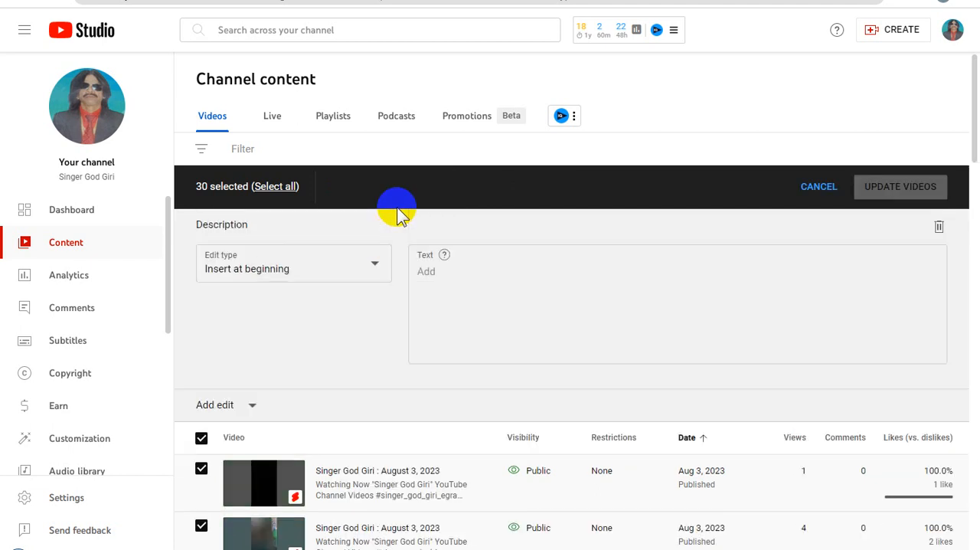
click(317, 278)
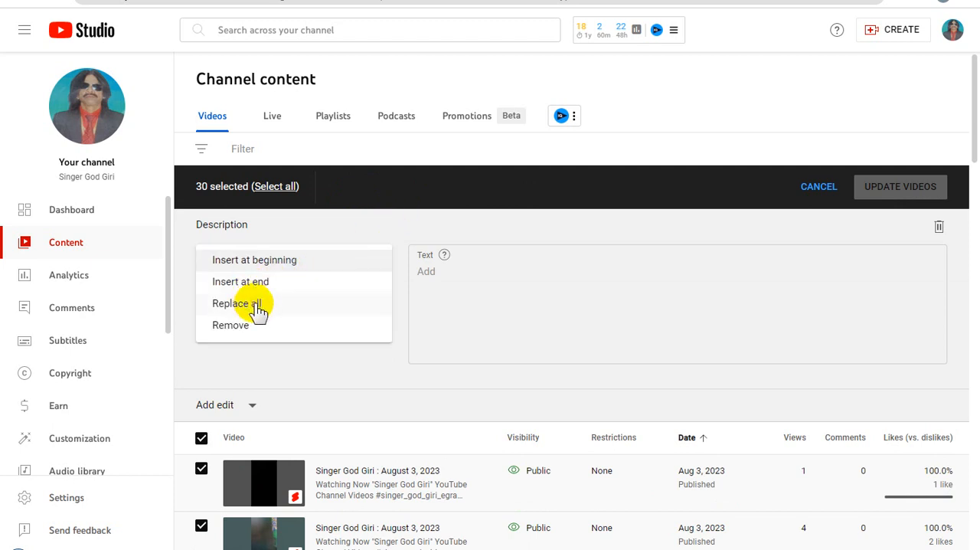
click(253, 304)
click(475, 307)
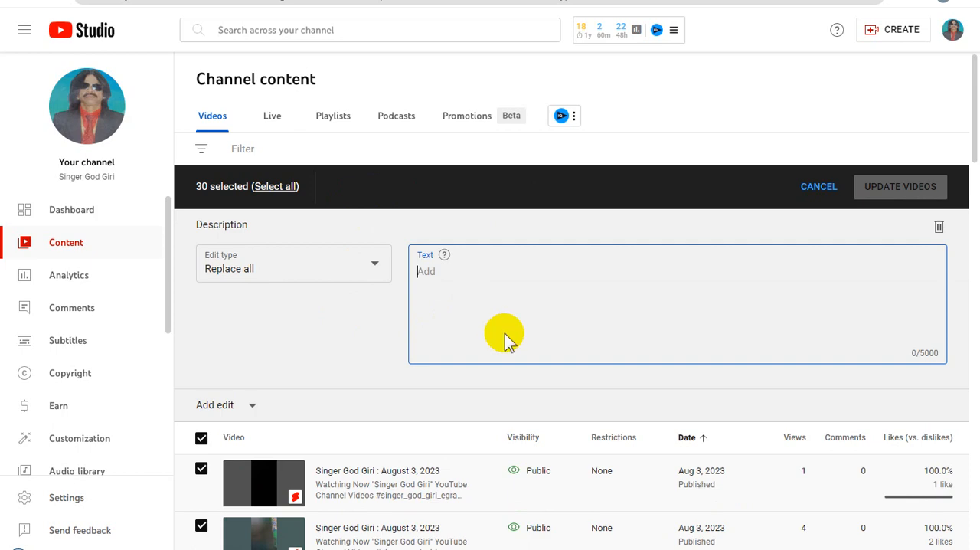
key(ctrl+v)
Apply the description replacement to the page of videos starting Aug 3, 2023, acknowledging its implications, and go to the next page.
click(897, 188)
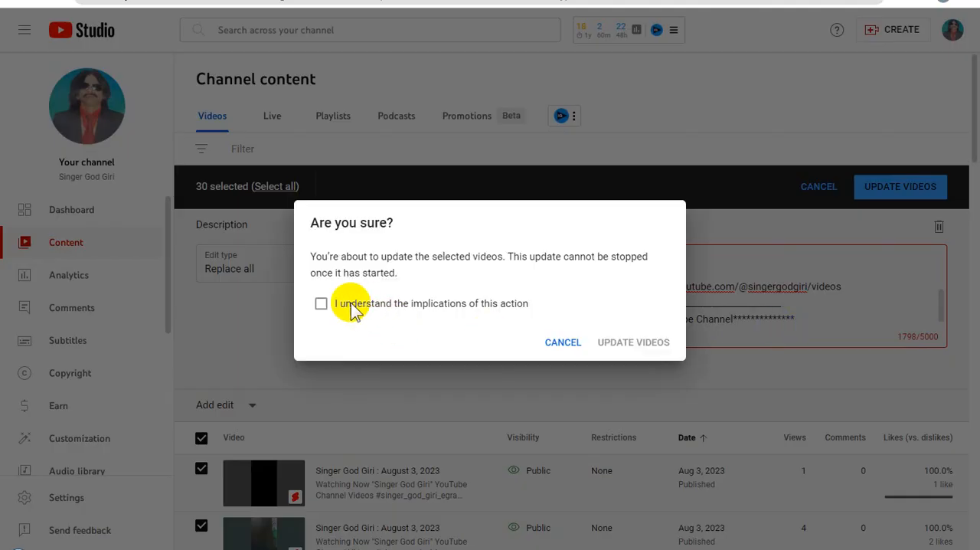
click(321, 304)
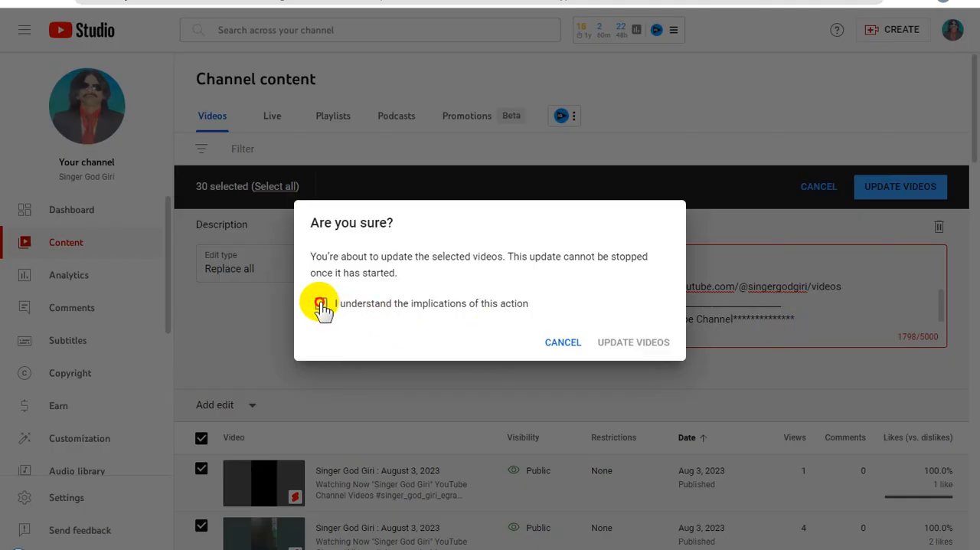
click(652, 343)
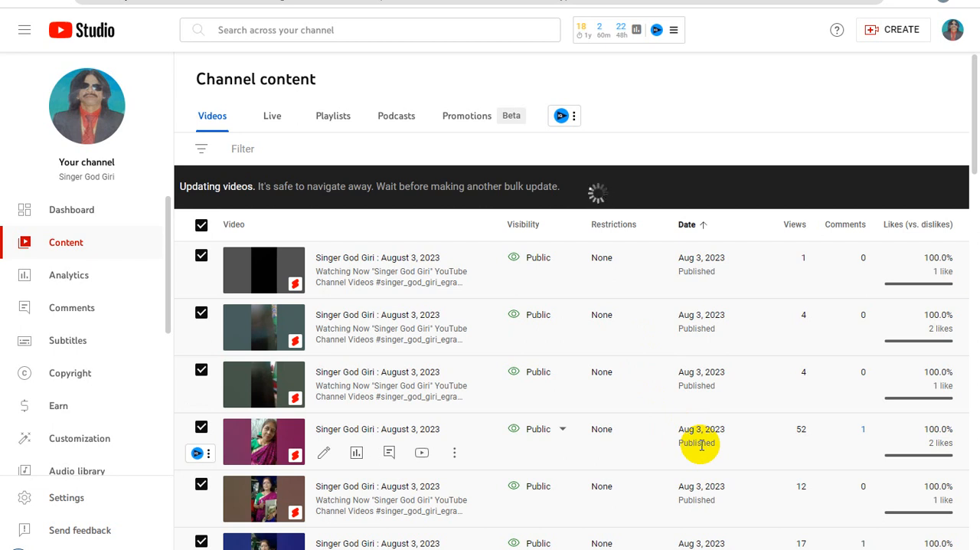
scroll(665, 453, down, 3)
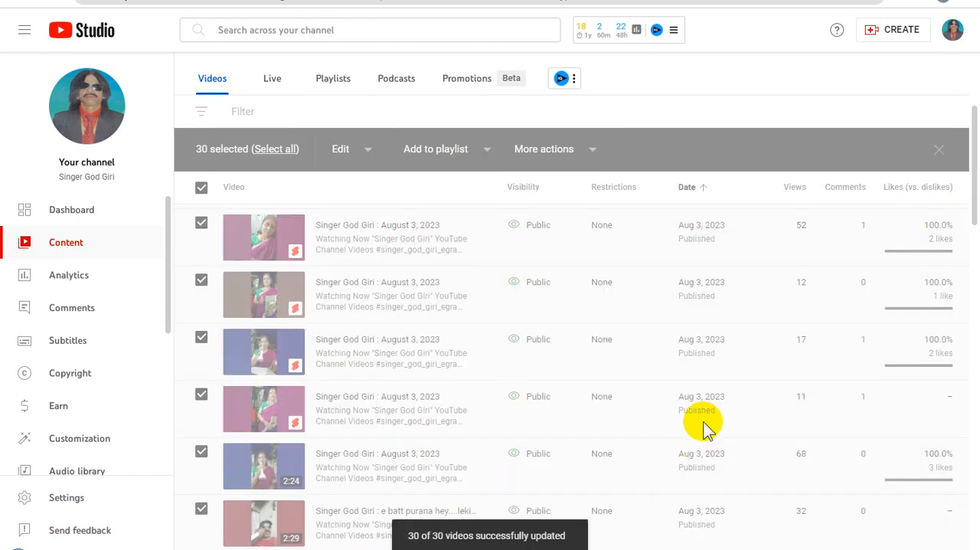
scroll(700, 419, down, 4)
scroll(709, 421, down, 10)
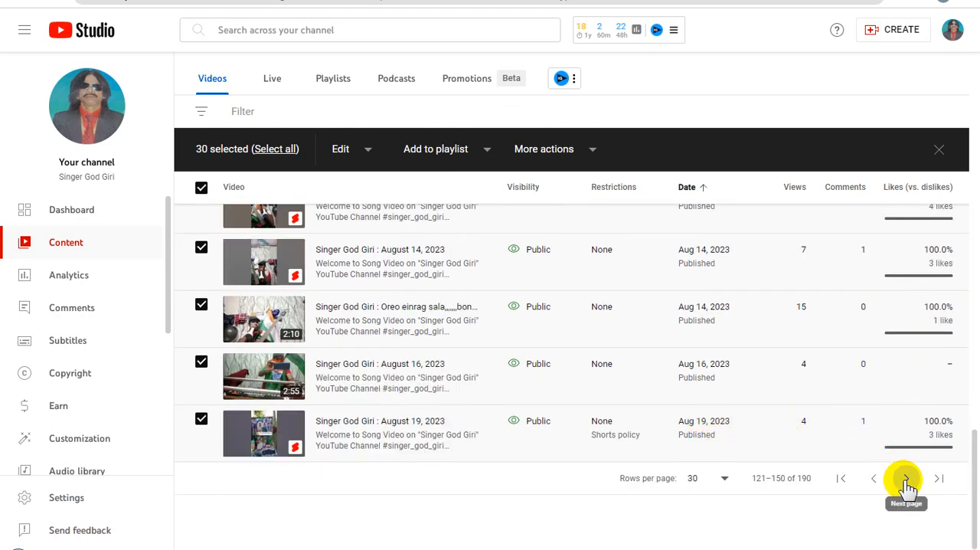
click(906, 478)
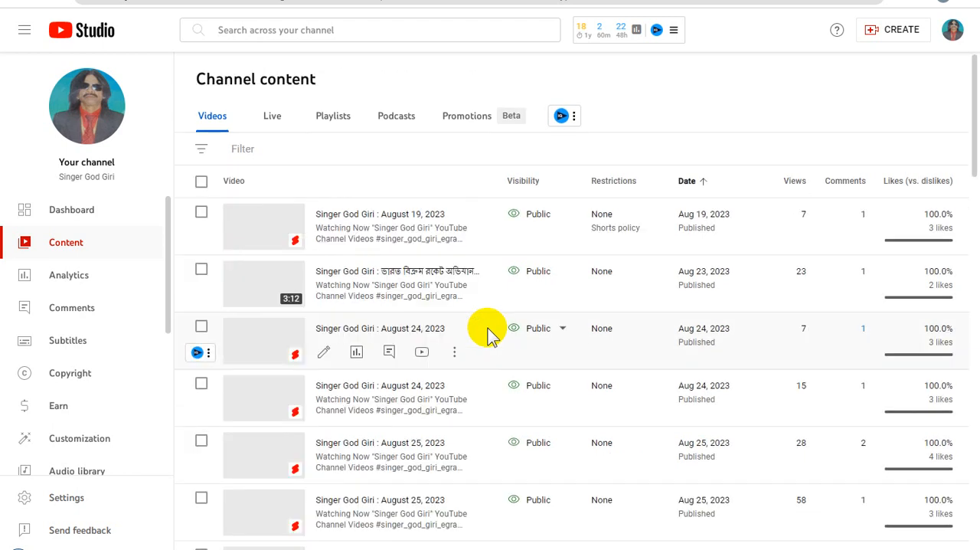
Select all 30 videos on the page starting at Aug 19, 2023 and set their bulk description edit to Replace all with the copied text.
click(201, 184)
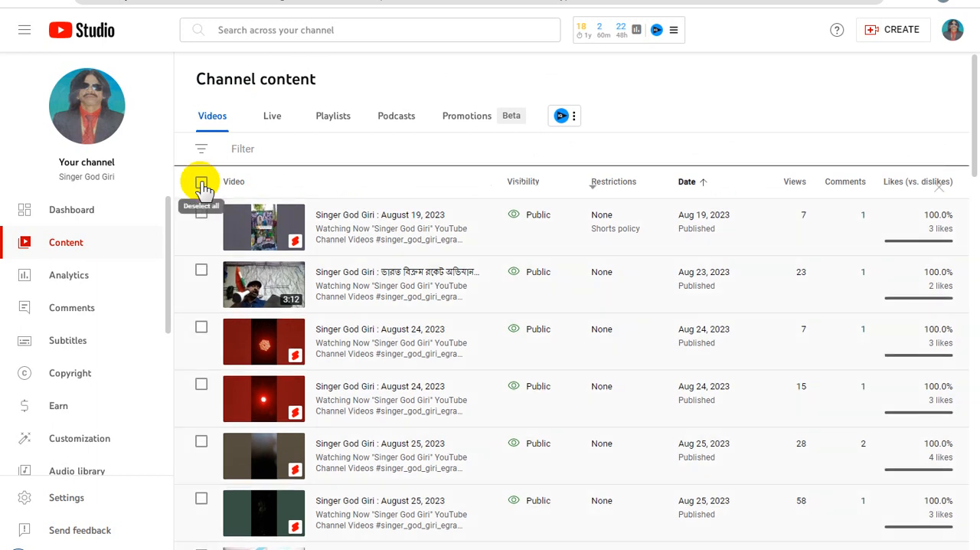
click(202, 185)
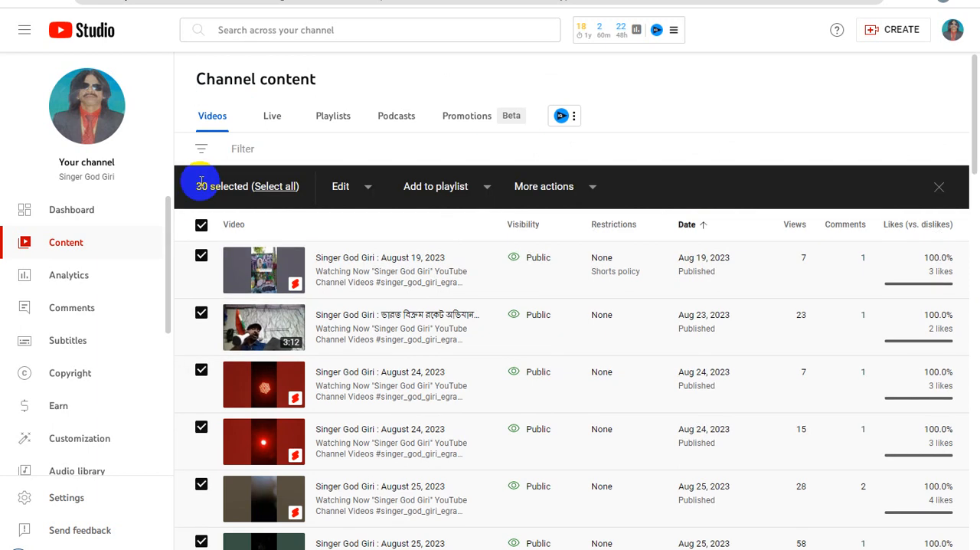
click(374, 189)
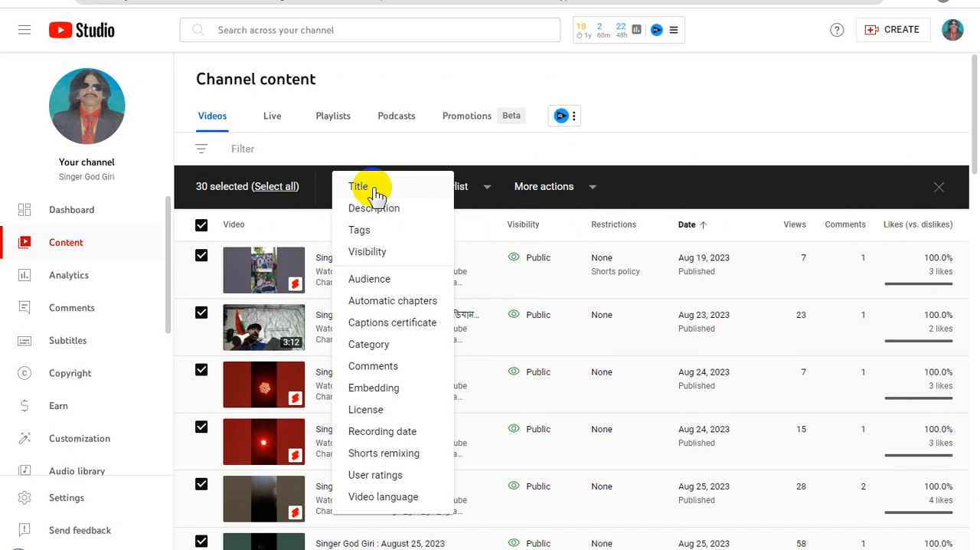
click(399, 212)
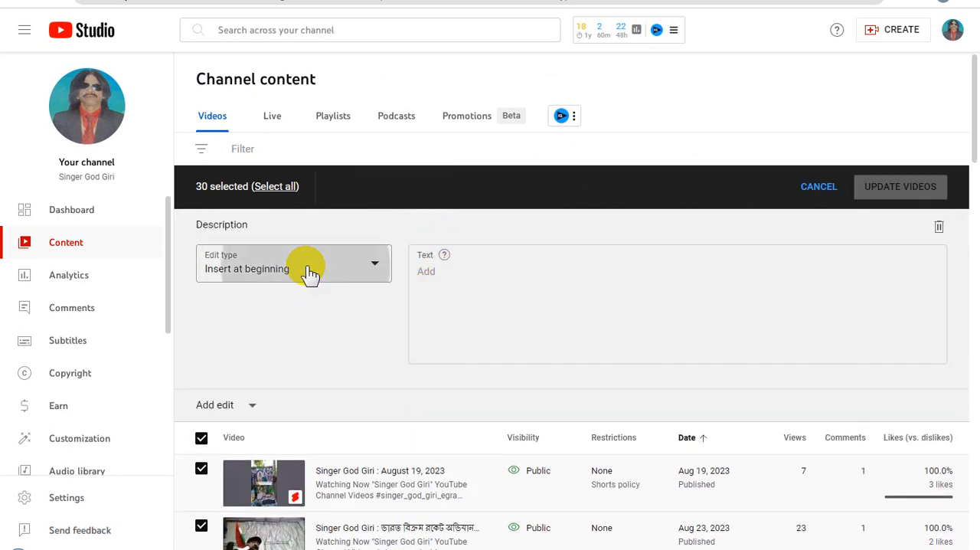
click(311, 271)
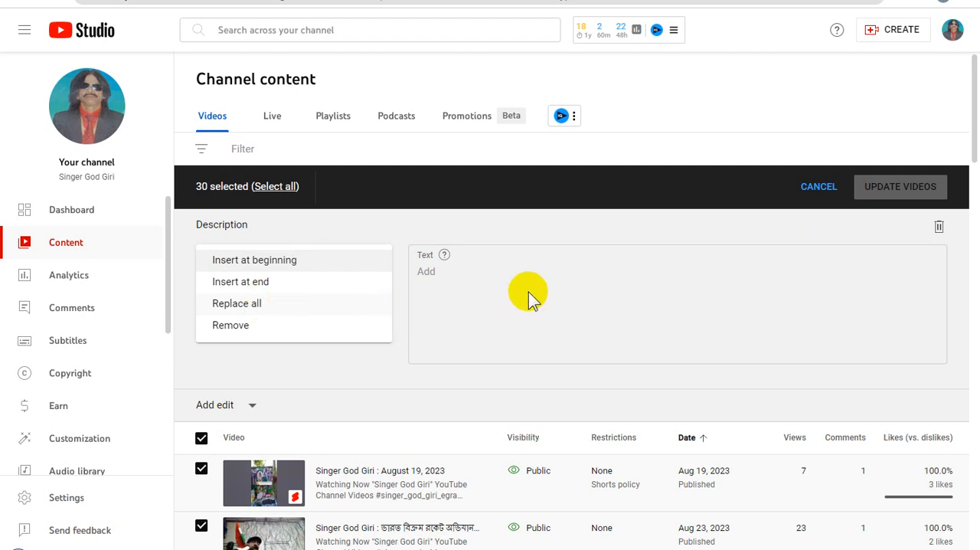
click(499, 282)
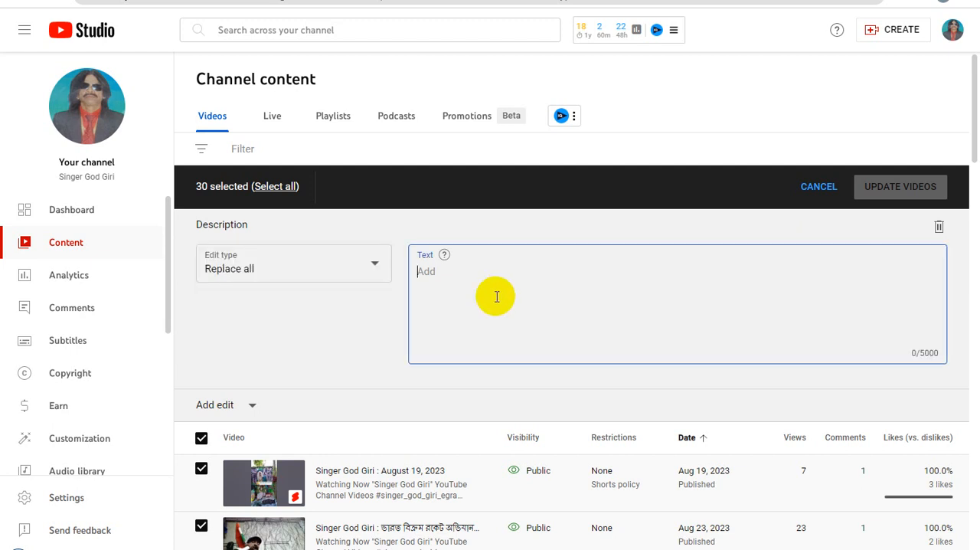
key(ctrl+v)
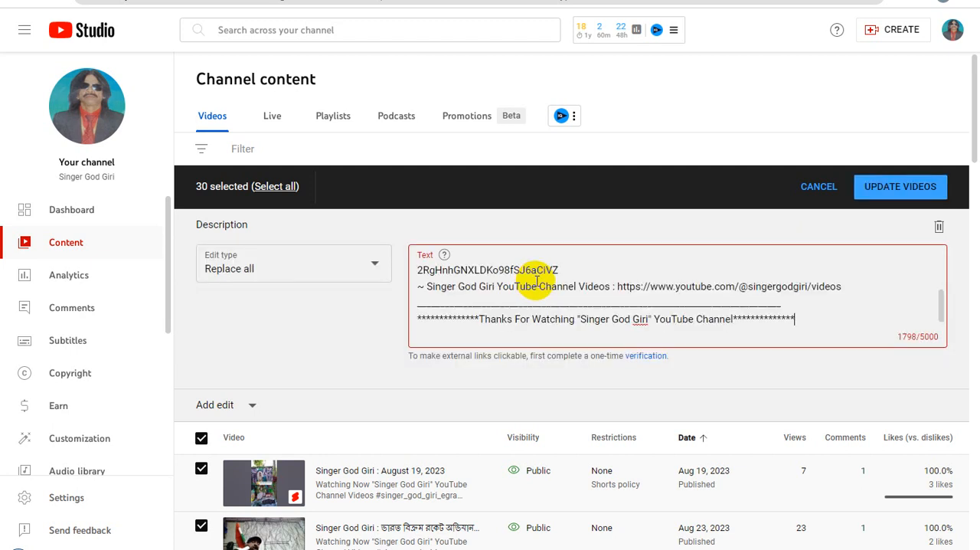
Confirm the bulk description update for the videos starting Aug 19, 2023, accepting its implications, and advance to the last page.
click(900, 191)
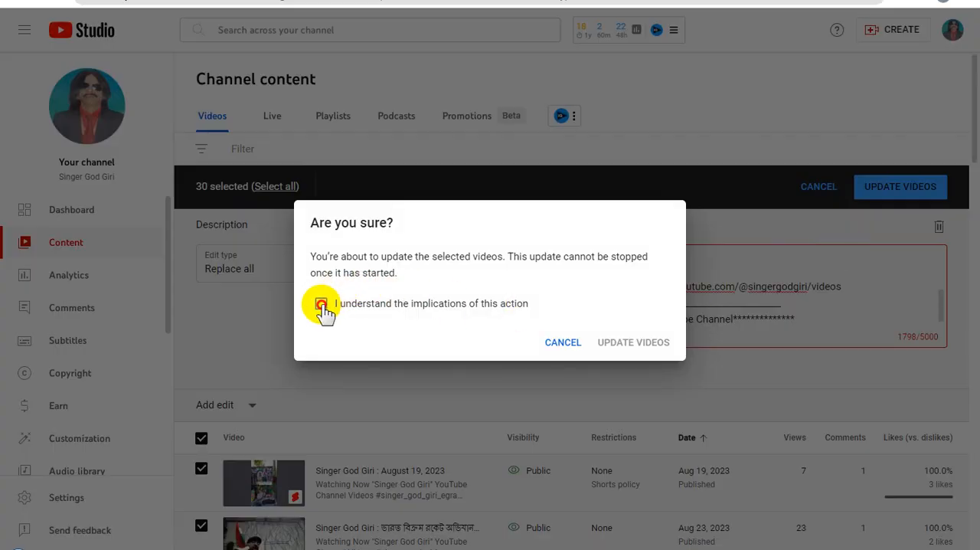
click(645, 343)
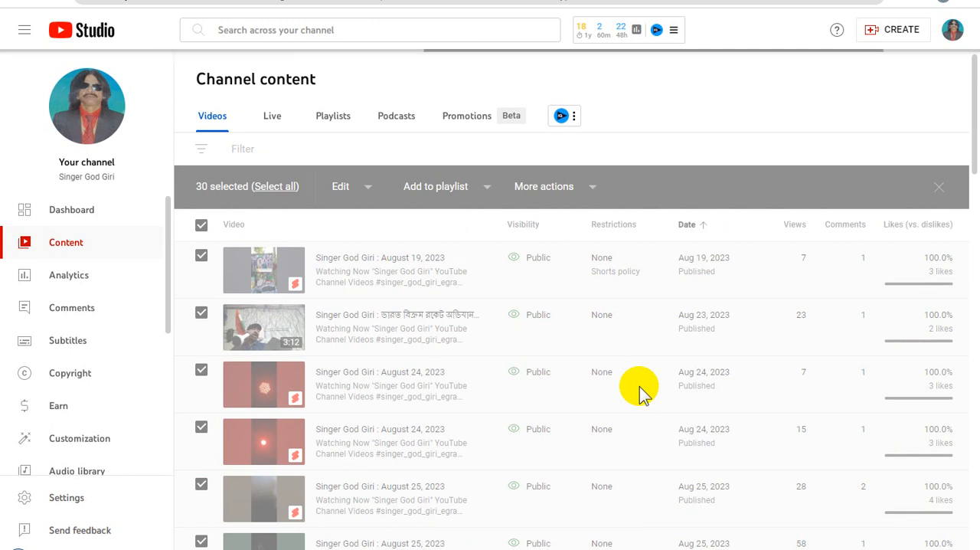
scroll(639, 391, down, 20)
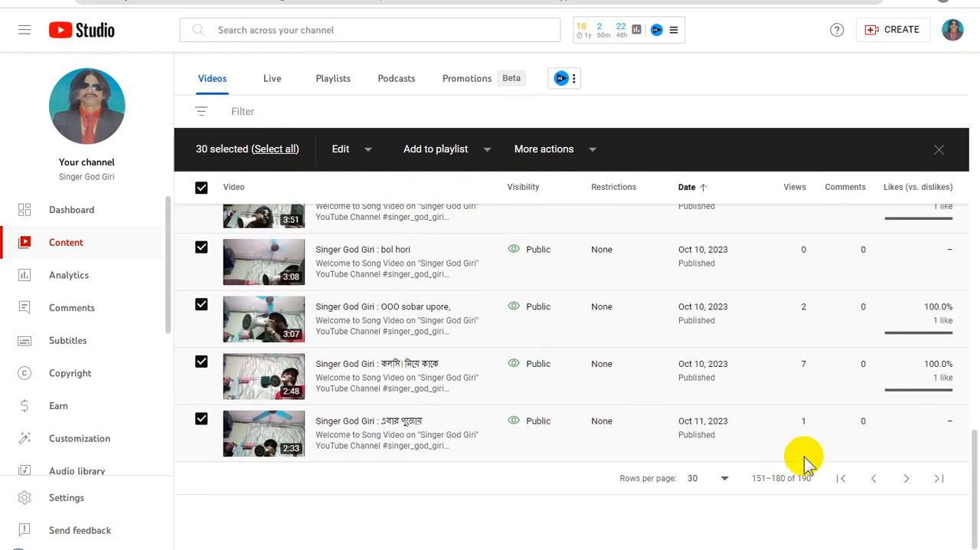
click(906, 480)
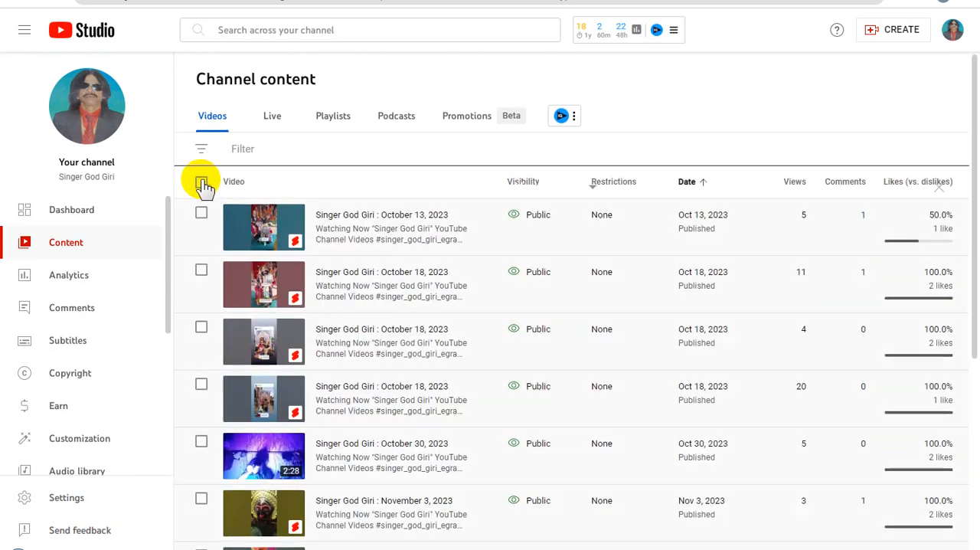
Select the 10 videos on the last page, starting at Oct 13, 2023, and set their bulk description edit to Replace all with the copied text.
click(201, 182)
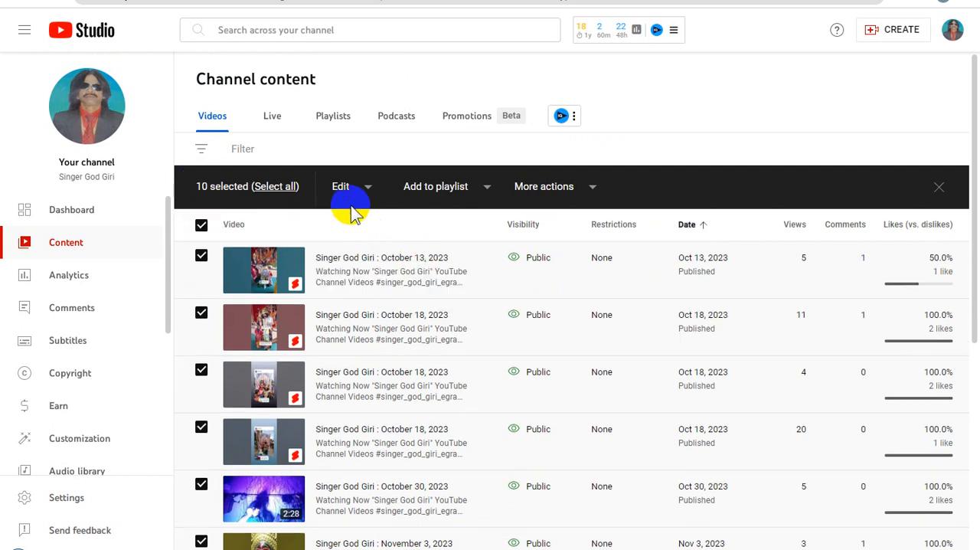
click(367, 189)
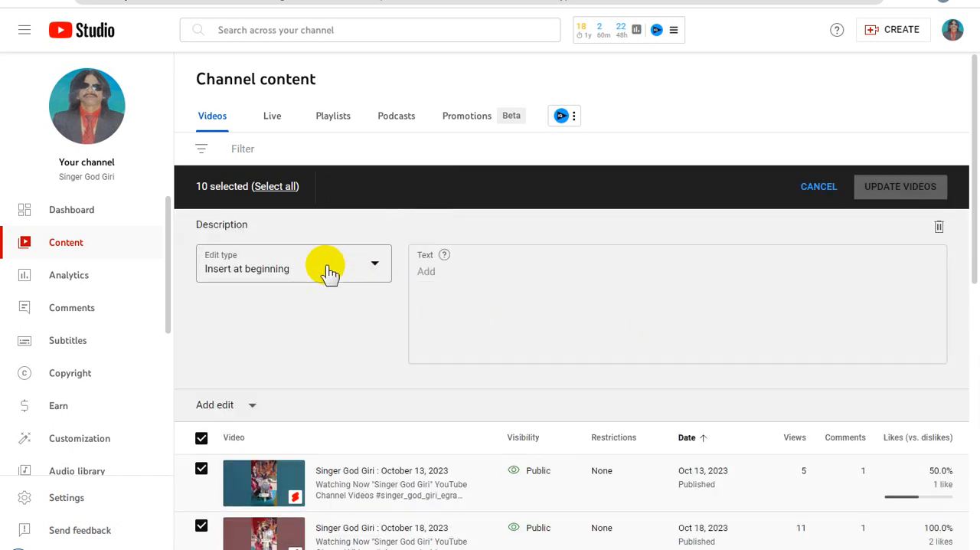
click(326, 266)
click(258, 308)
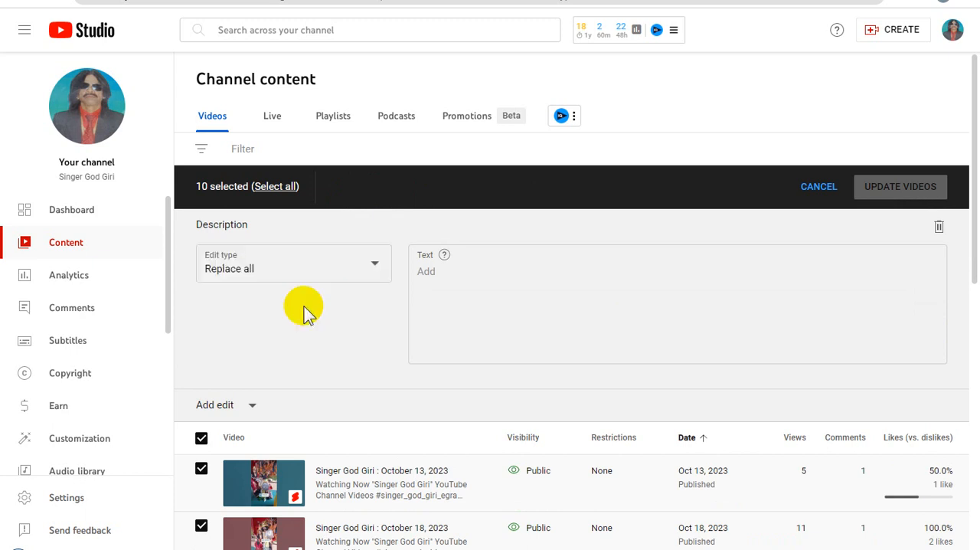
click(498, 299)
key(ctrl+v)
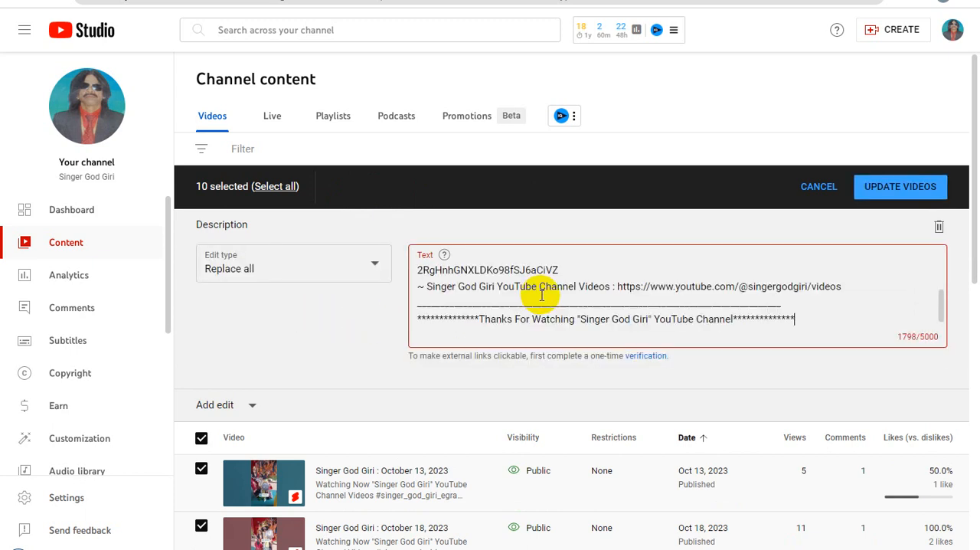
Apply the description replacement to the 10 selected videos, acknowledging the implications of the update.
click(887, 191)
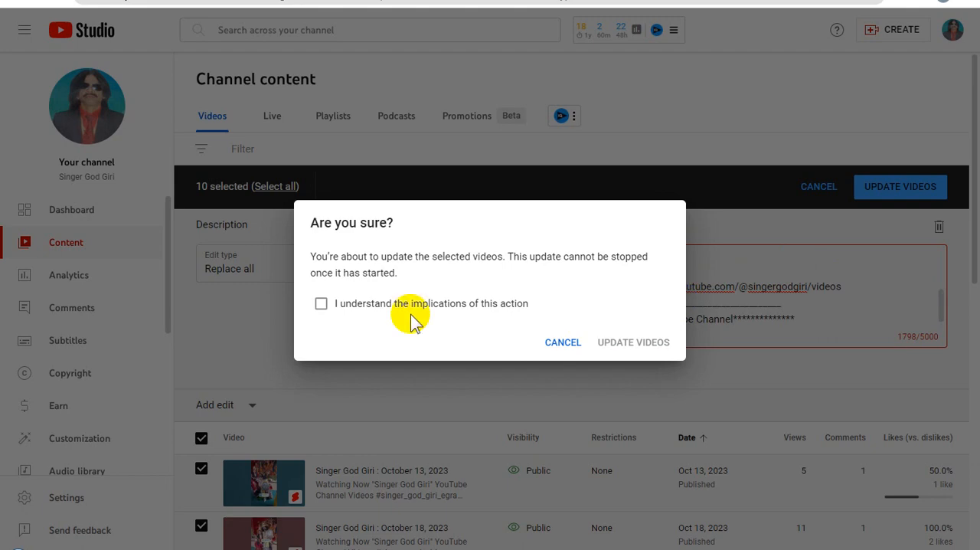
click(319, 306)
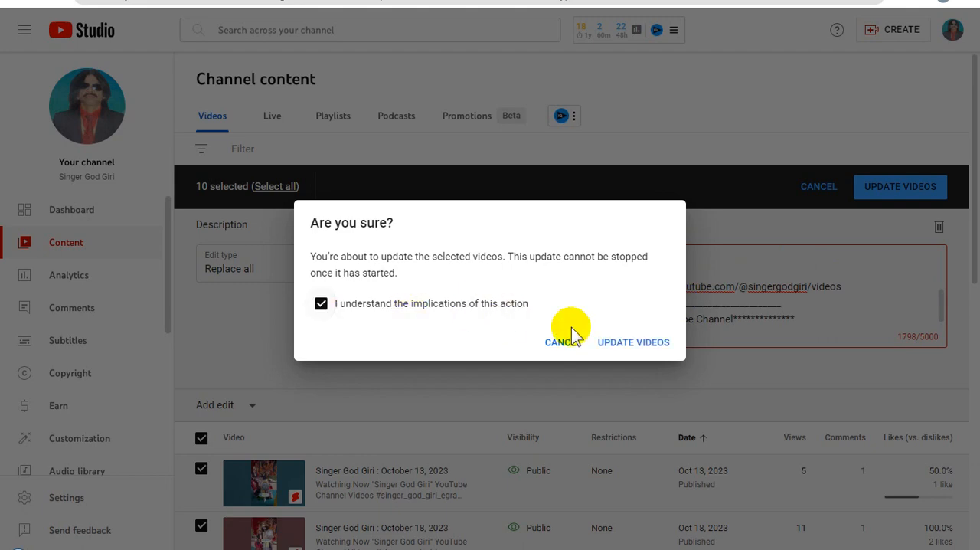
click(630, 344)
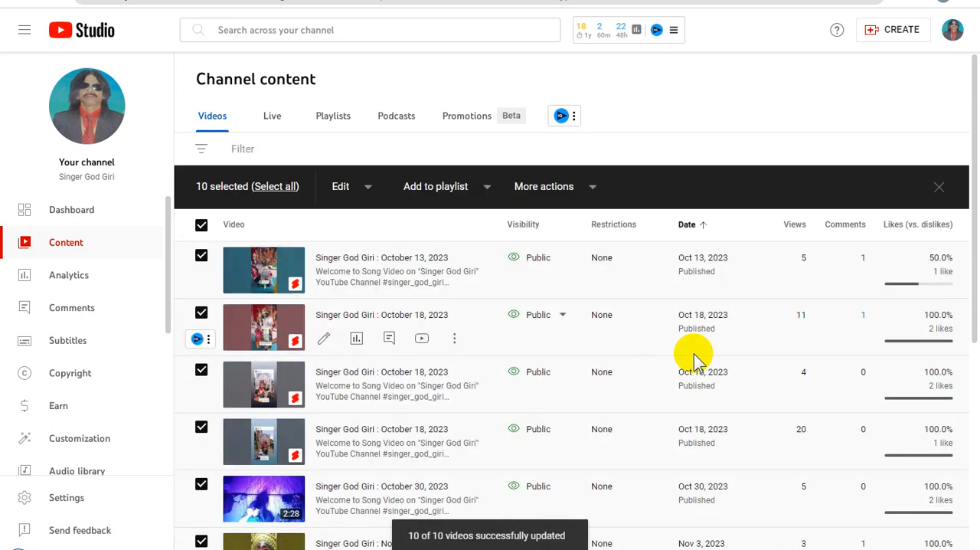
Deselect all videos on the last page and reverse the date sort order of the list.
scroll(693, 356, down, 5)
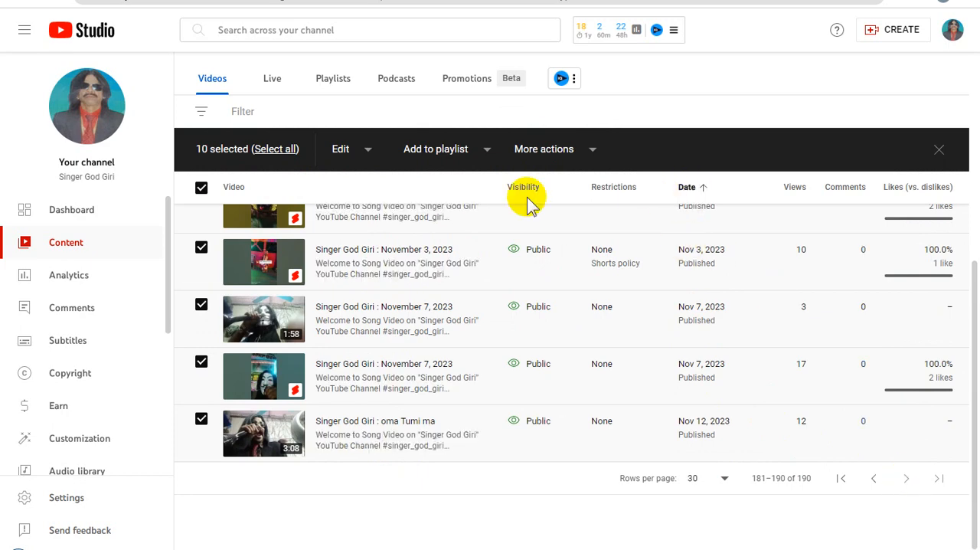
click(201, 188)
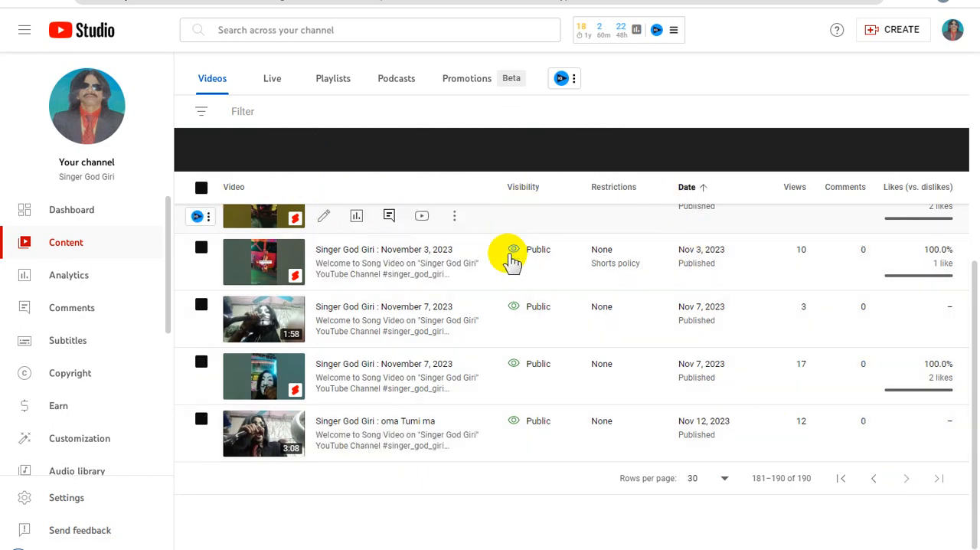
scroll(597, 317, up, 5)
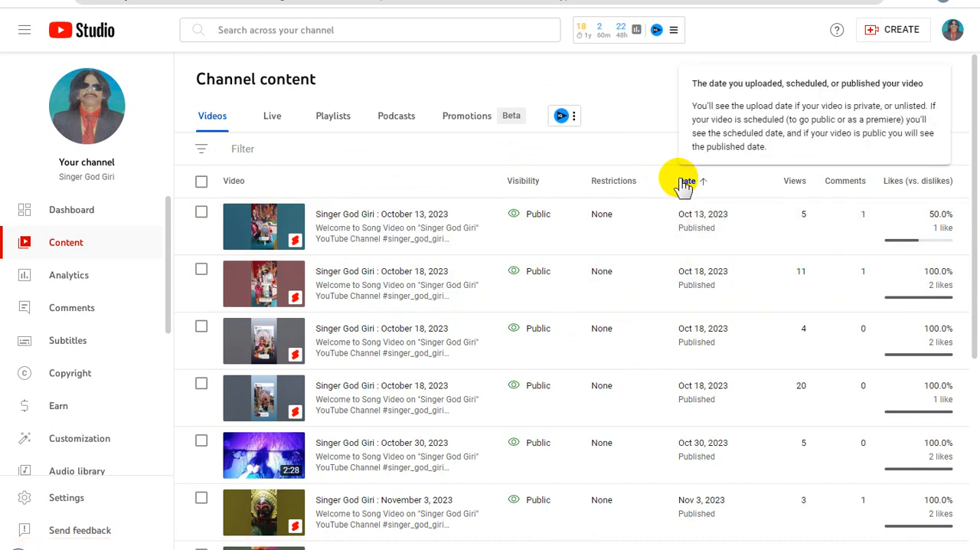
click(685, 181)
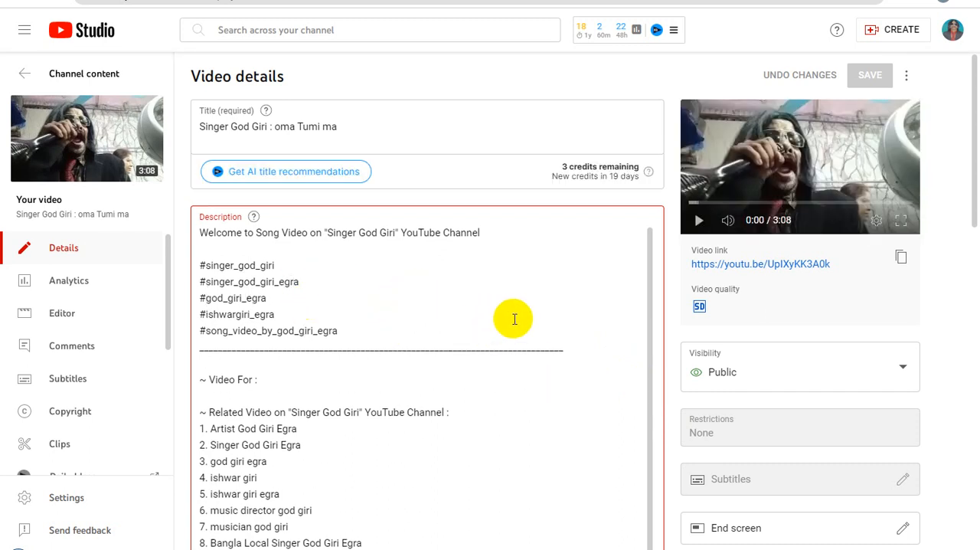
Review the description text and the remaining settings in the details of the video "oma Tumi ma".
scroll(514, 319, down, 1)
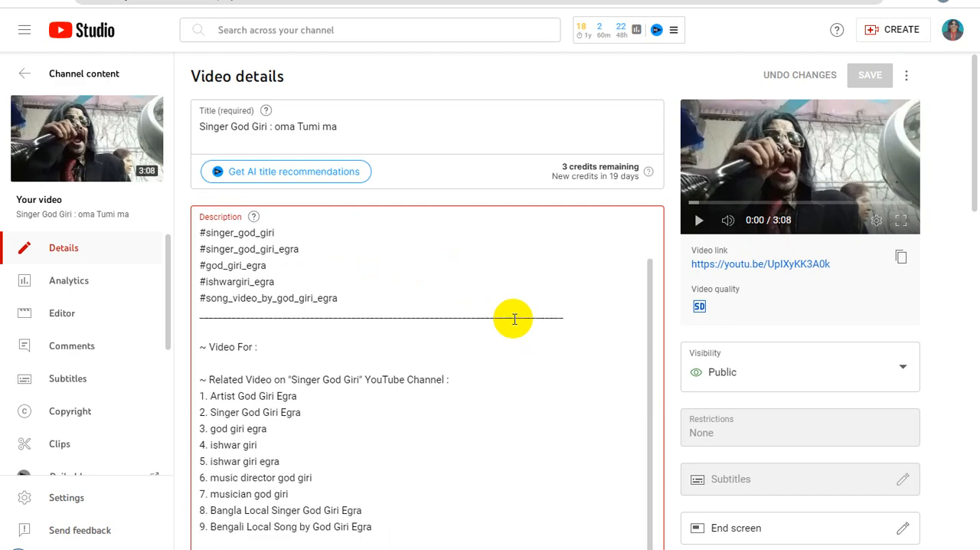
scroll(515, 319, down, 10)
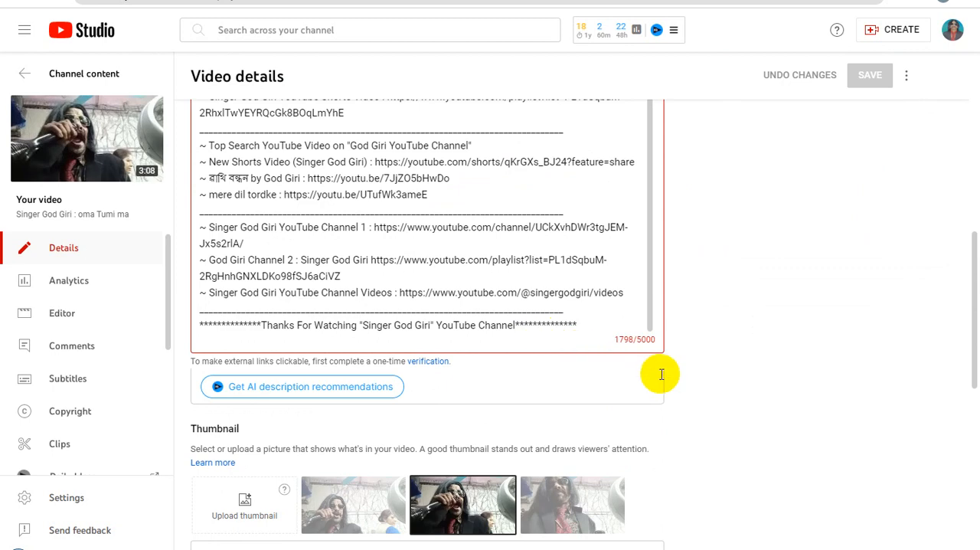
scroll(587, 367, down, 5)
scroll(493, 419, down, 9)
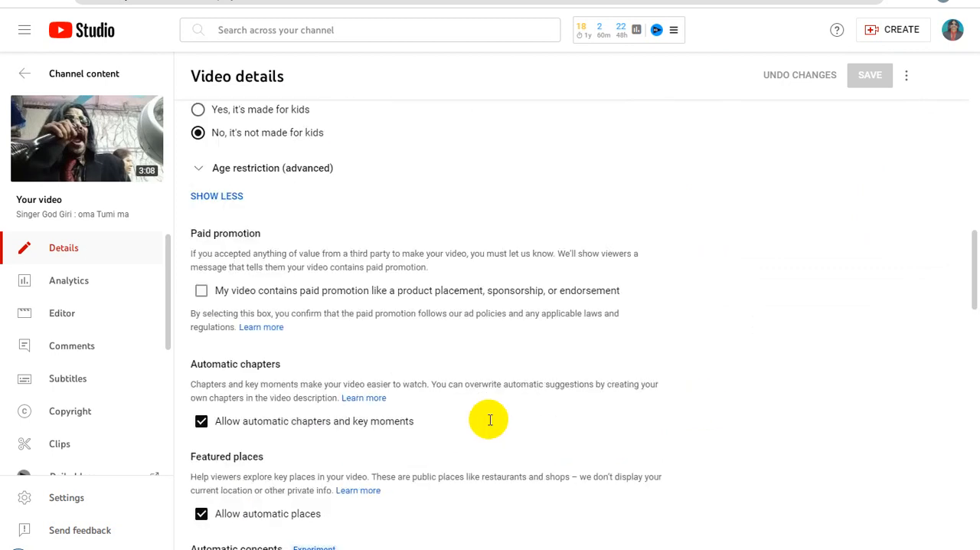
scroll(497, 417, down, 4)
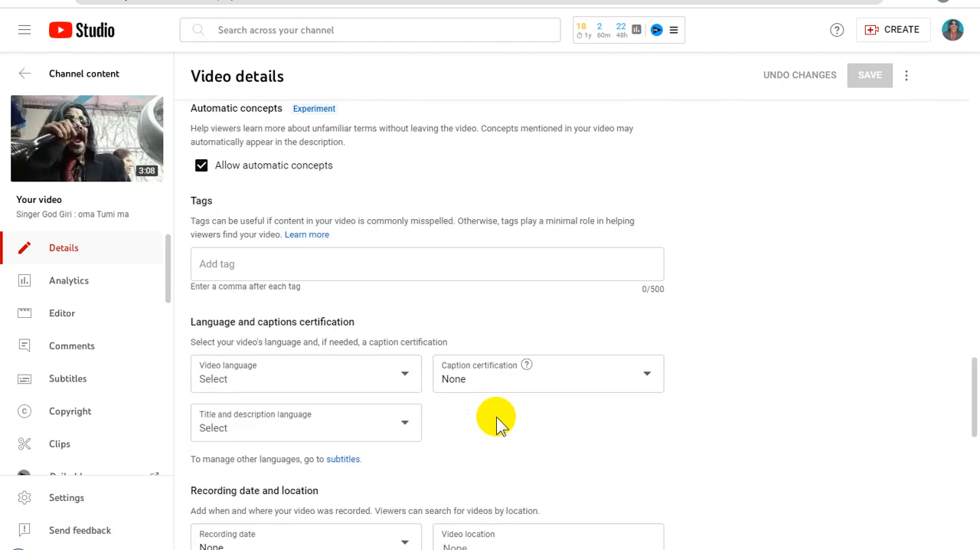
scroll(496, 417, up, 6)
scroll(496, 417, up, 10)
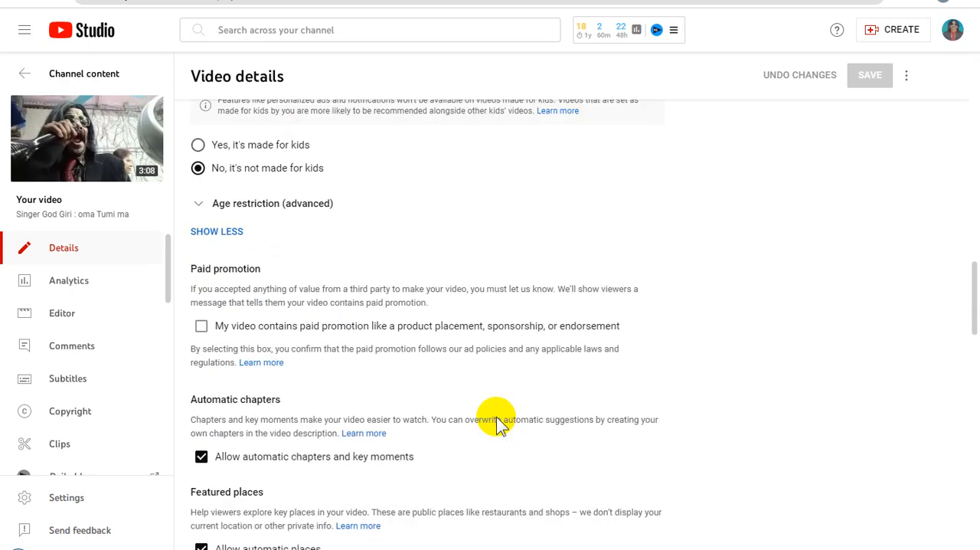
scroll(496, 420, up, 4)
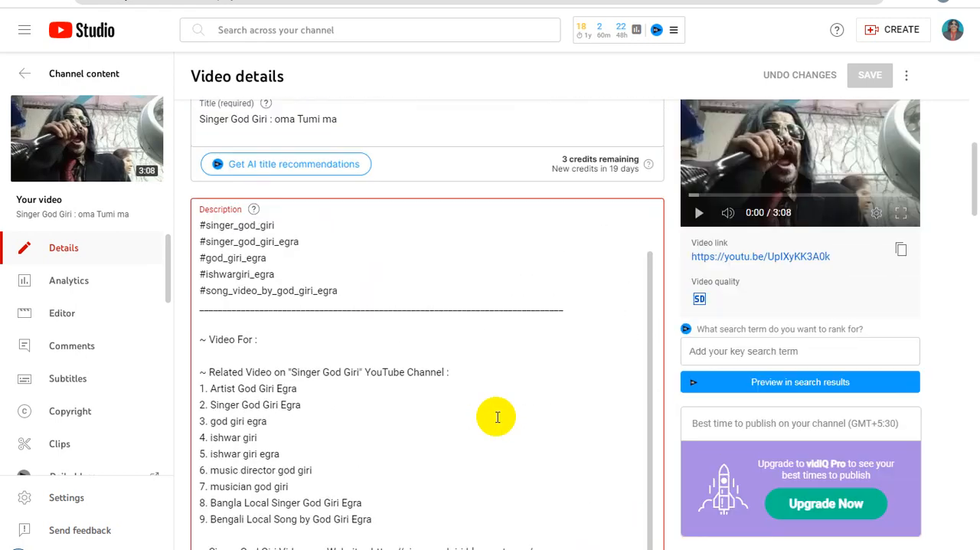
scroll(496, 417, up, 1)
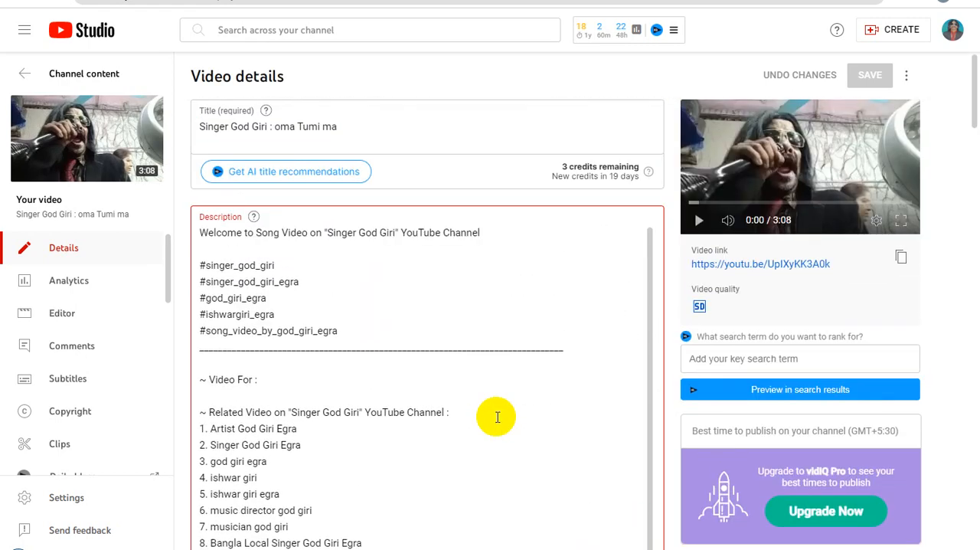